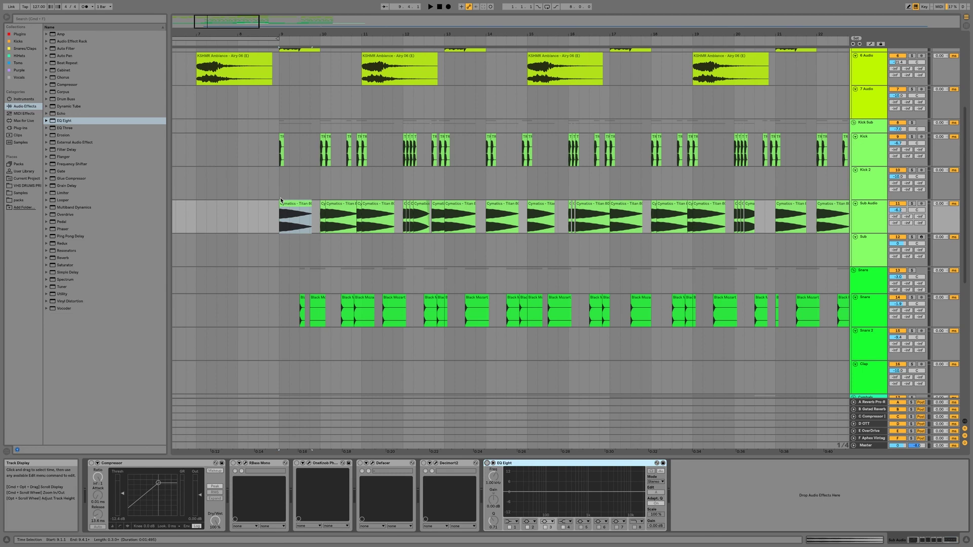
# Play the beat from just before bar 9 to hear the kick and sub together
pyautogui.click(294, 202)
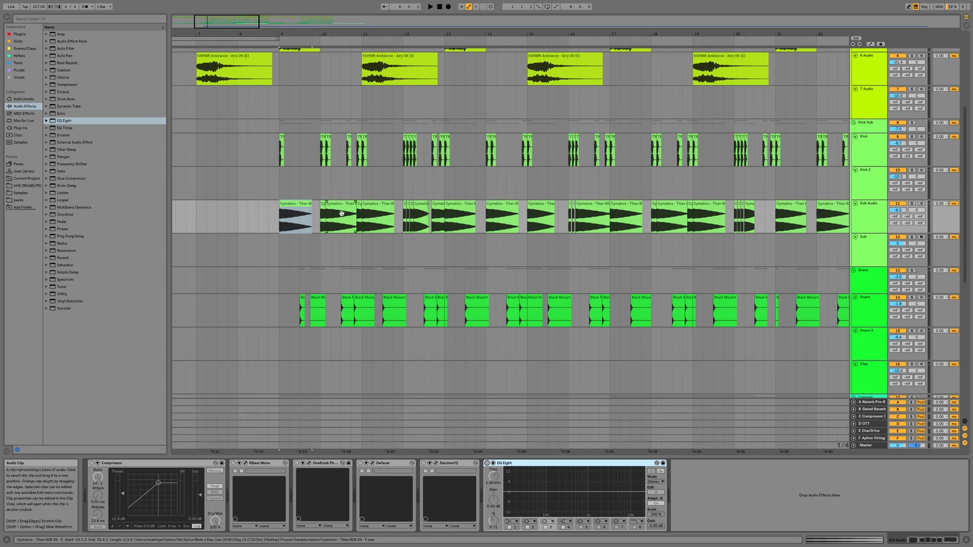
pyautogui.click(265, 467)
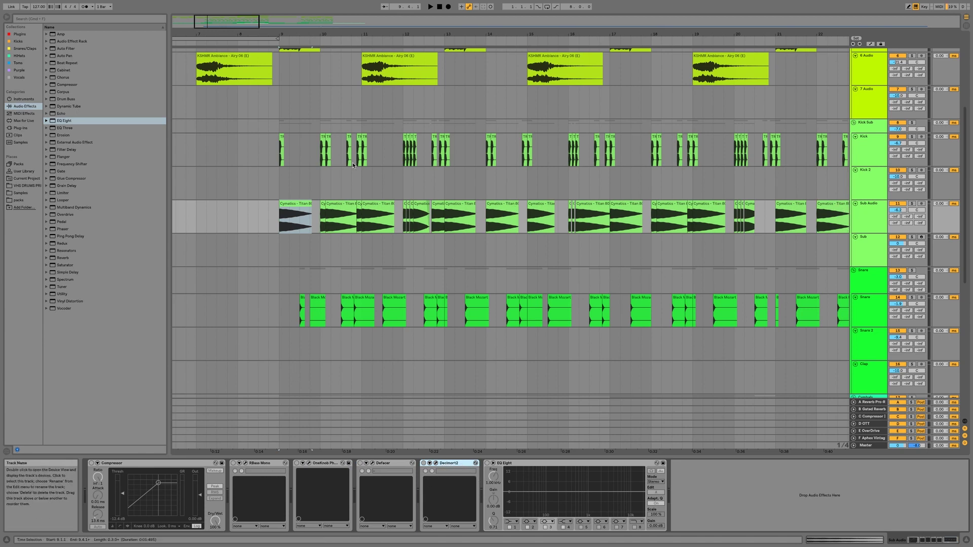
pyautogui.click(272, 147)
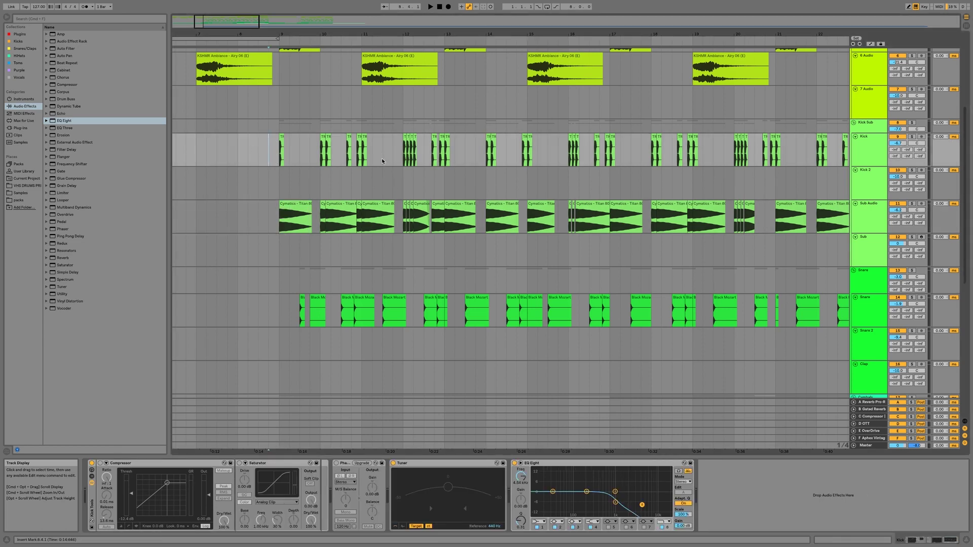
pyautogui.press('space')
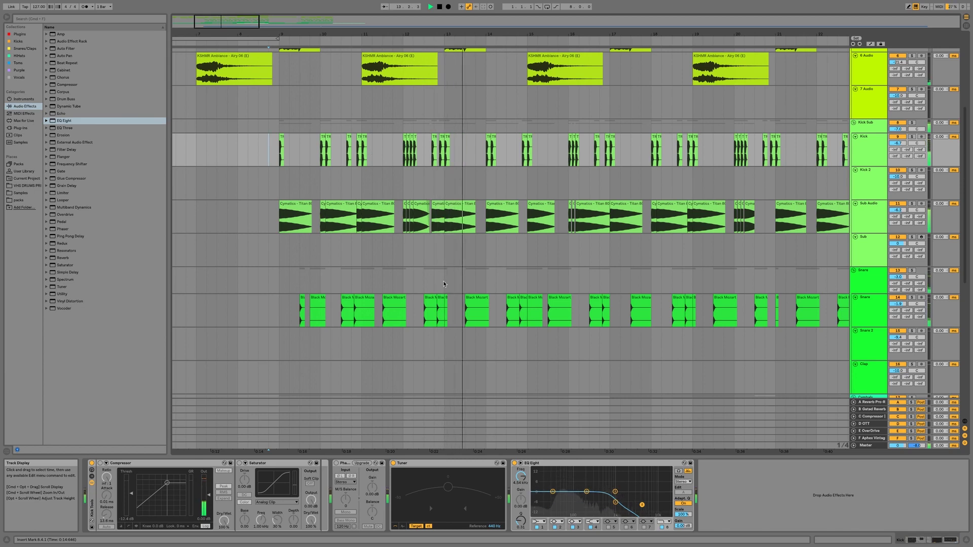
# Switch on RBass Mono on the Sub Audio track, open its controls, and move its window over the middle of the arrangement
pyautogui.click(249, 217)
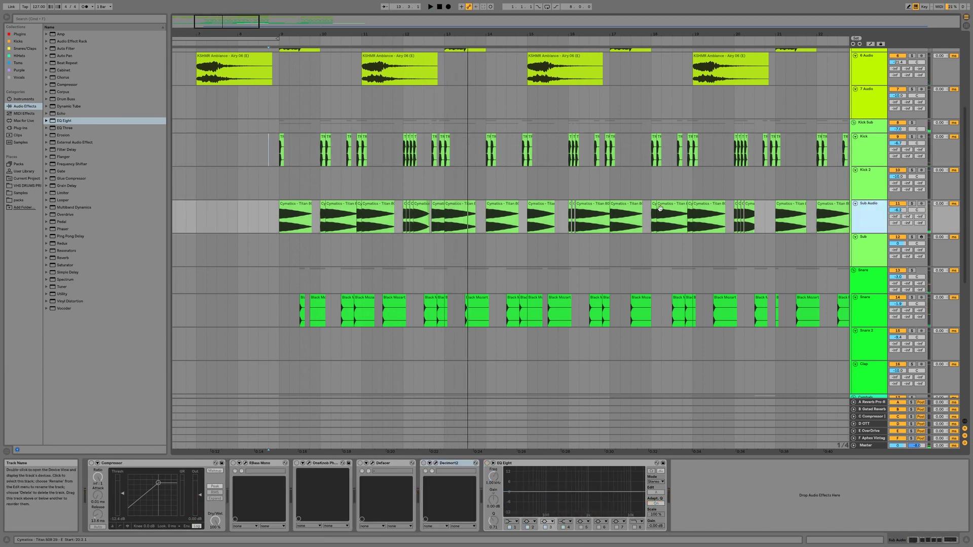
pyautogui.click(246, 463)
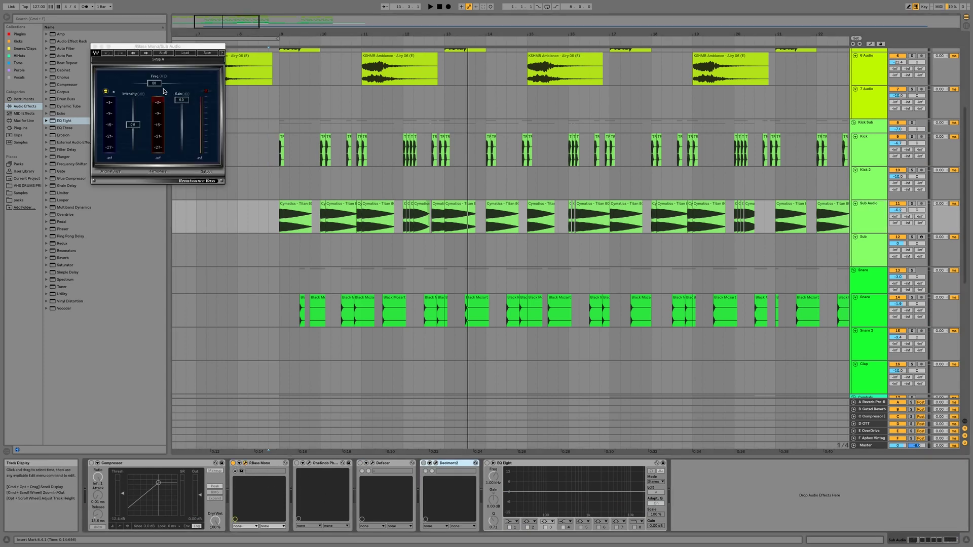
pyautogui.moveTo(149, 50); pyautogui.dragTo(294, 128)
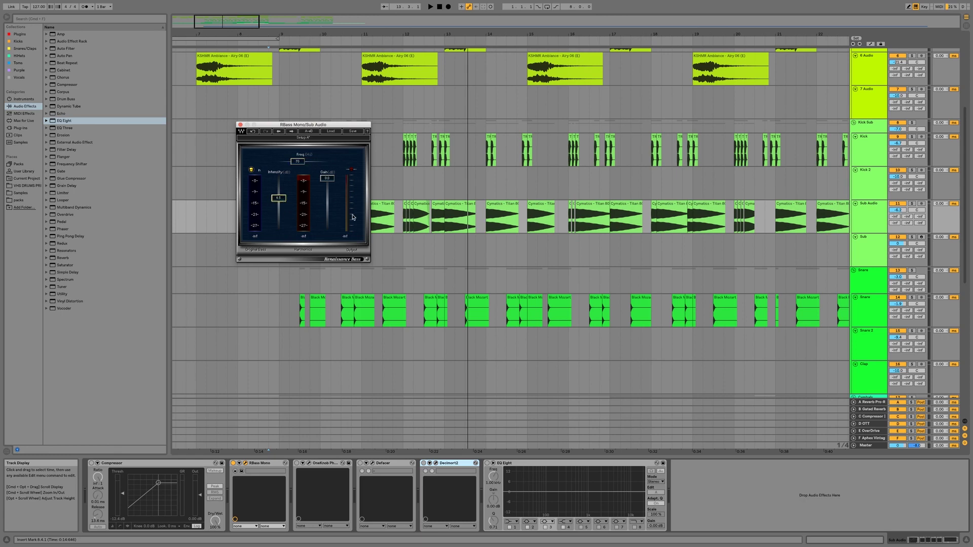
pyautogui.moveTo(294, 125); pyautogui.dragTo(553, 188)
pyautogui.click(283, 205)
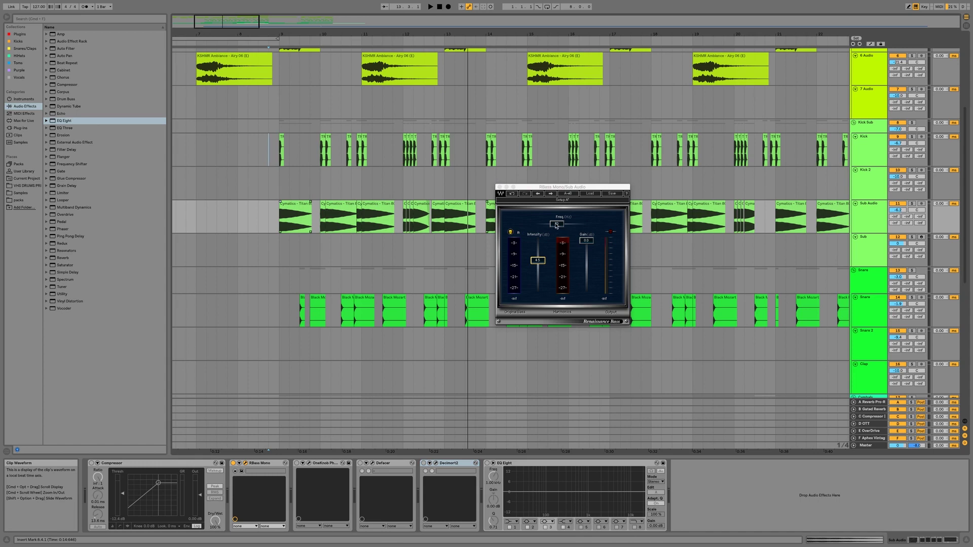
# Balance RBass Mono by ear during playback, lowering its gain and slightly raising its intensity and frequency
pyautogui.press('space')
pyautogui.moveTo(557, 224); pyautogui.dragTo(594, 241)
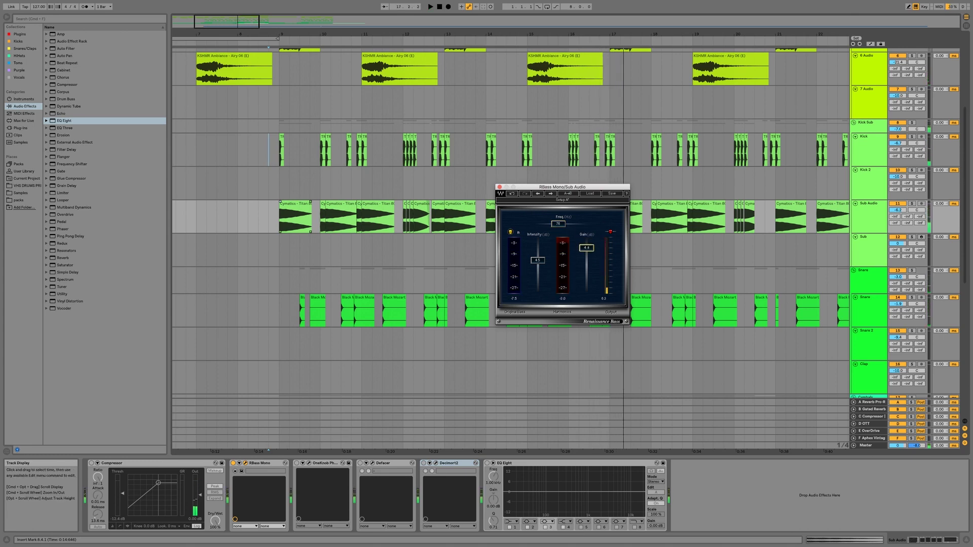
pyautogui.press('space')
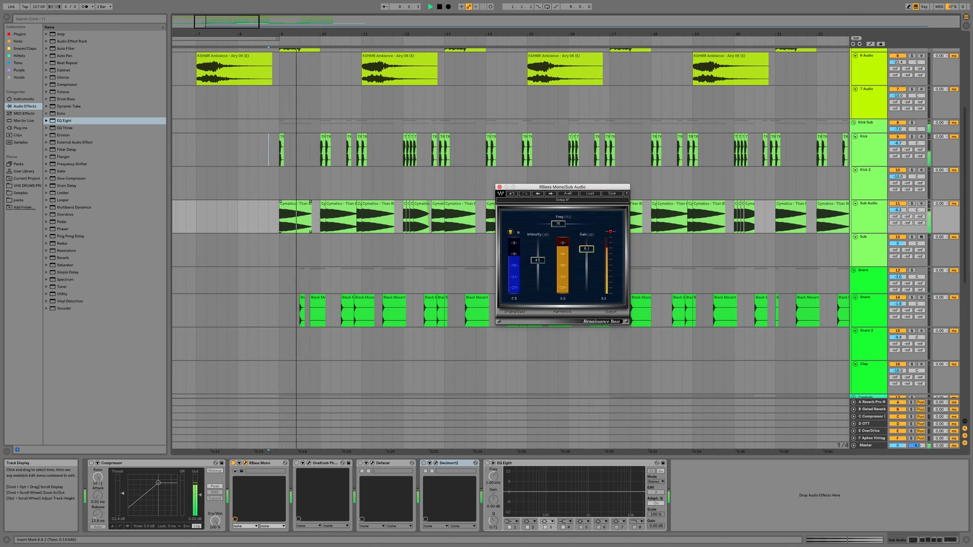
pyautogui.moveTo(595, 244); pyautogui.dragTo(586, 249)
pyautogui.press('space')
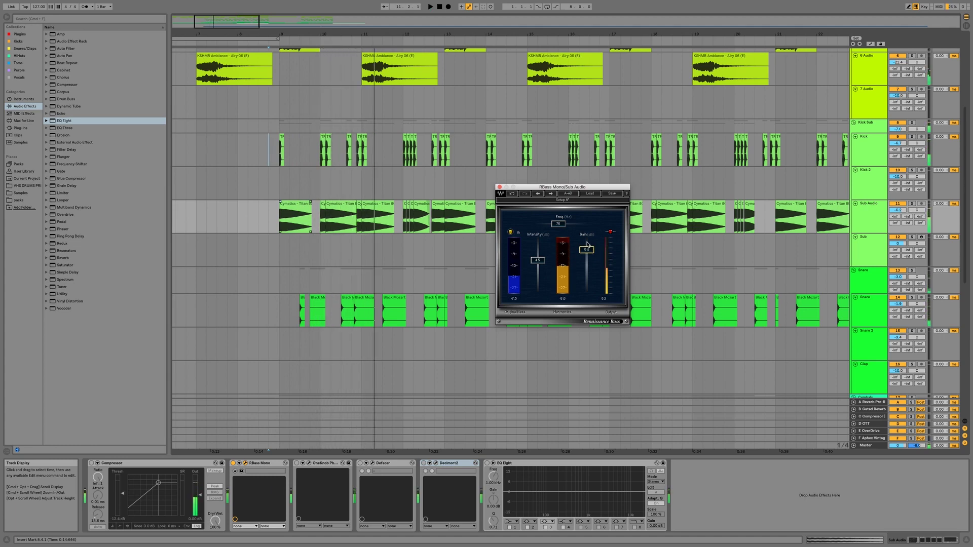
pyautogui.press('space')
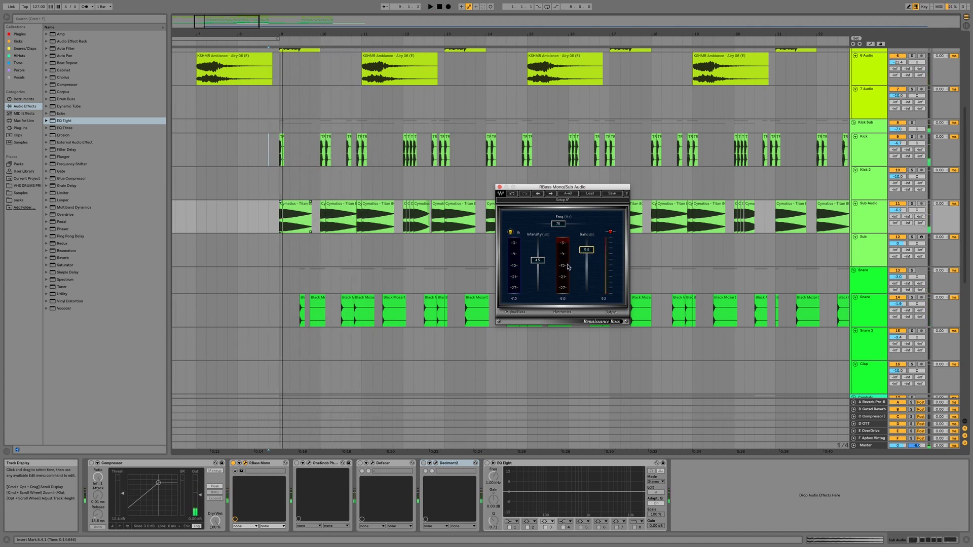
pyautogui.moveTo(581, 248); pyautogui.dragTo(541, 263)
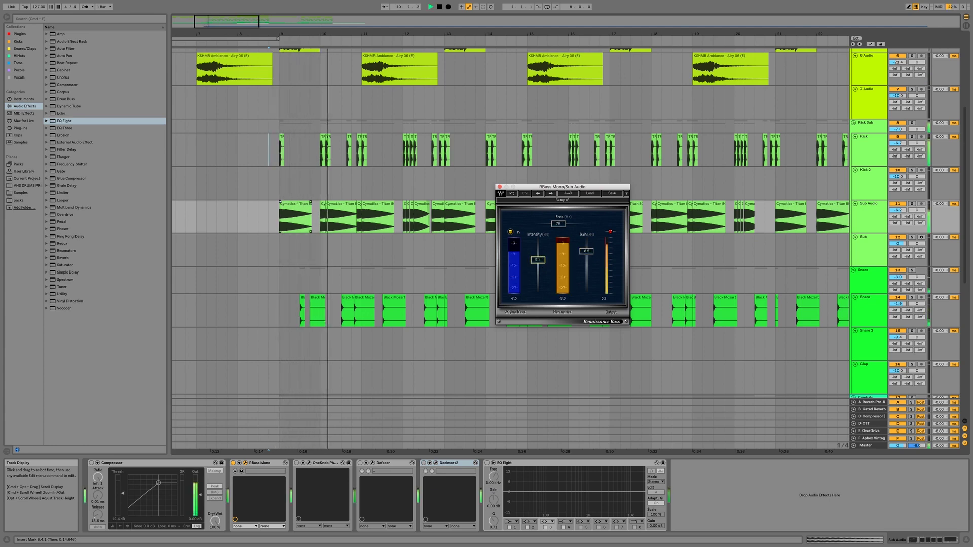
pyautogui.moveTo(566, 225); pyautogui.dragTo(568, 225)
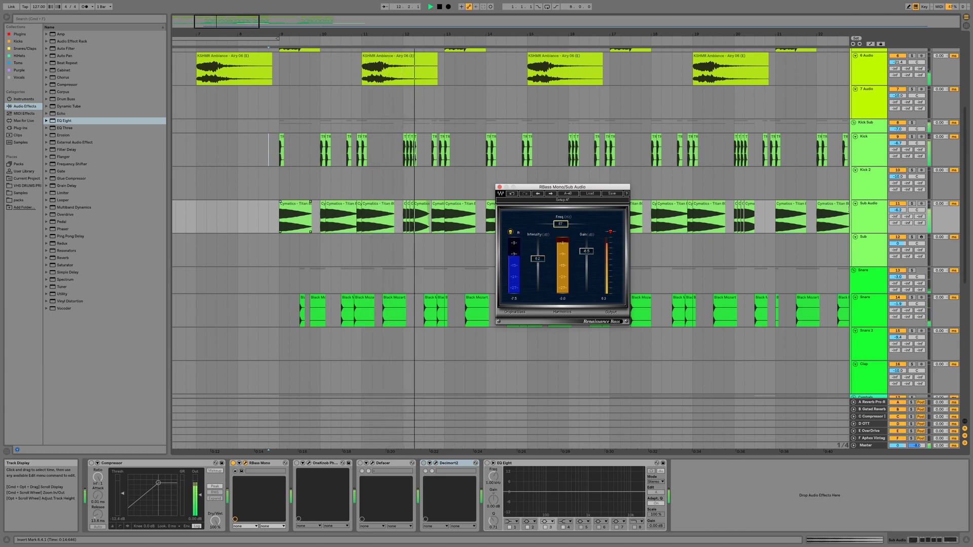
# Solo the Sub Audio track and lower RBass Mono's frequency during playback
pyautogui.click(912, 203)
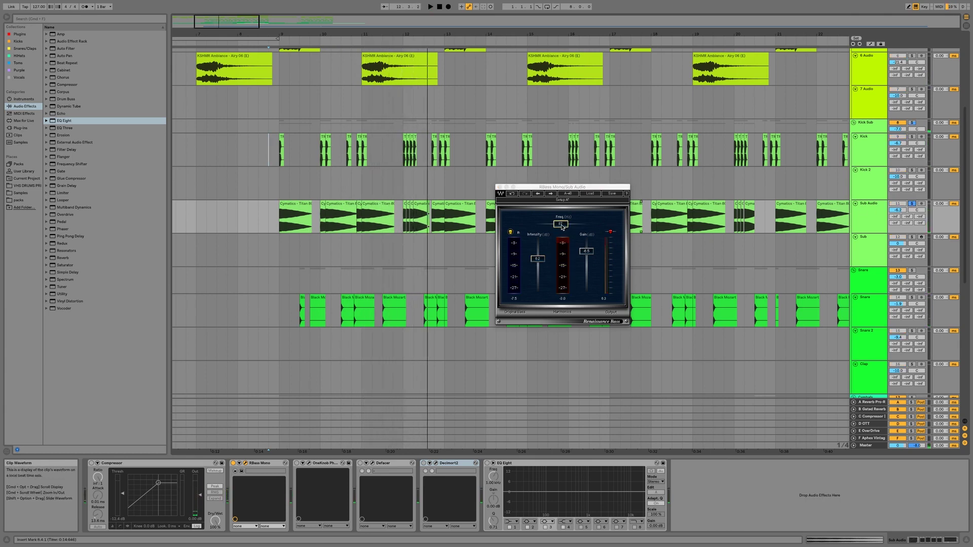
pyautogui.press('space')
pyautogui.moveTo(561, 227); pyautogui.dragTo(549, 227)
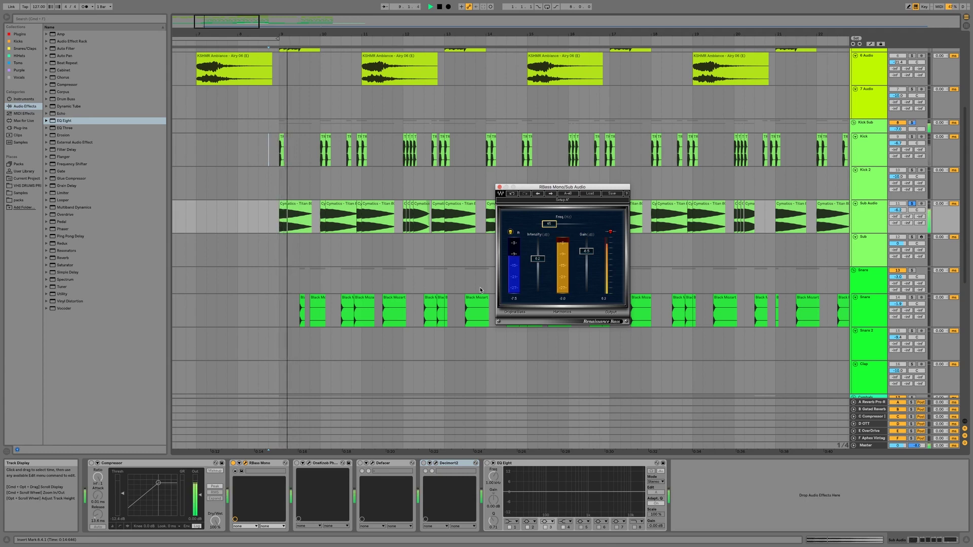
# Switch on OneKnob Phatter on the Sub Audio track and set its knob to about 3 while playing the sub
pyautogui.click(296, 464)
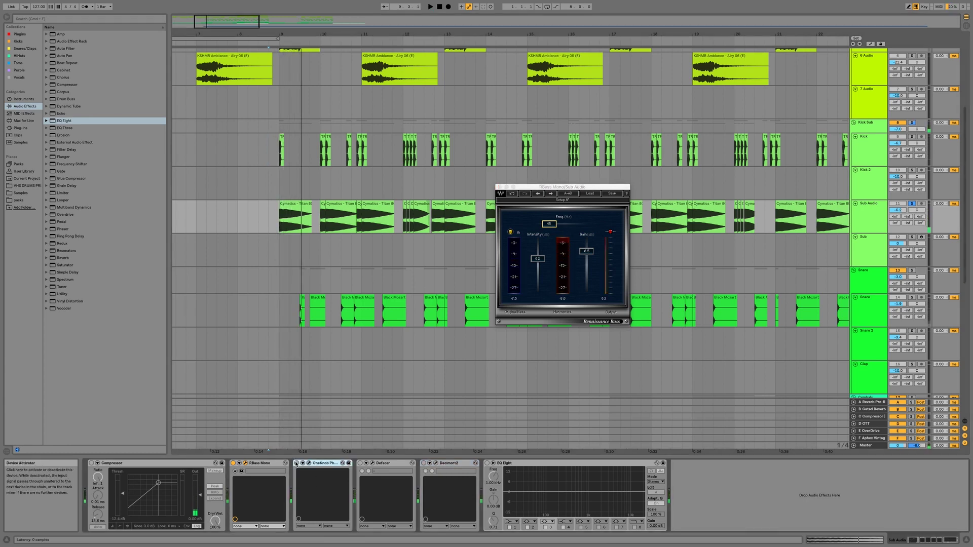
pyautogui.click(309, 463)
pyautogui.scroll(-1, 531, 388)
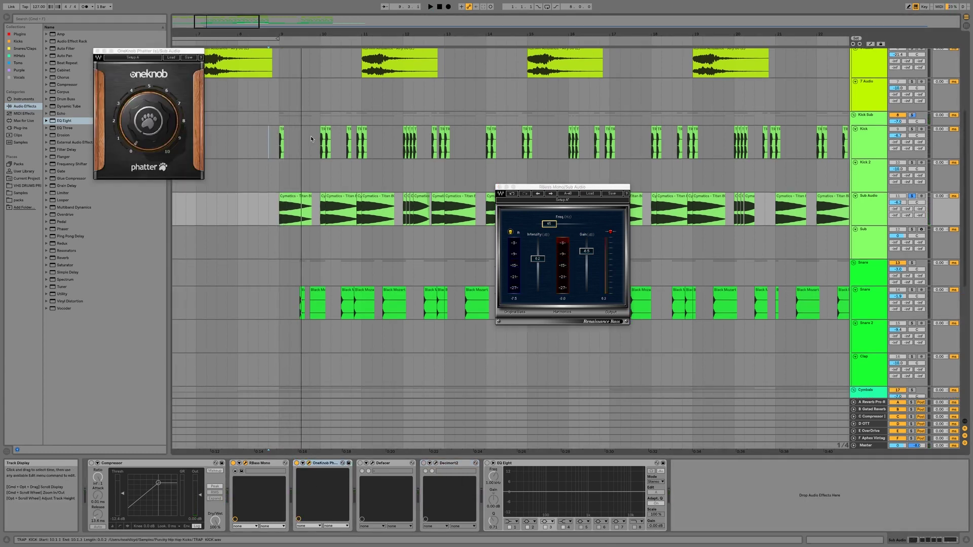
pyautogui.moveTo(157, 128); pyautogui.dragTo(153, 119)
pyautogui.press('space')
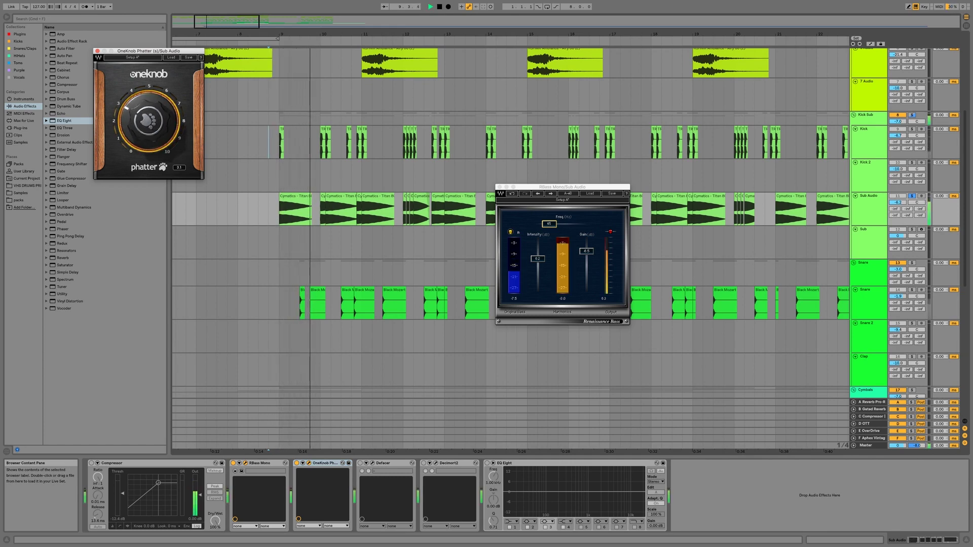
# Compare the soloed sub with OneKnob Phatter bypassed and re-enabled, and close the Phatter and RBass Mono windows
pyautogui.click(297, 464)
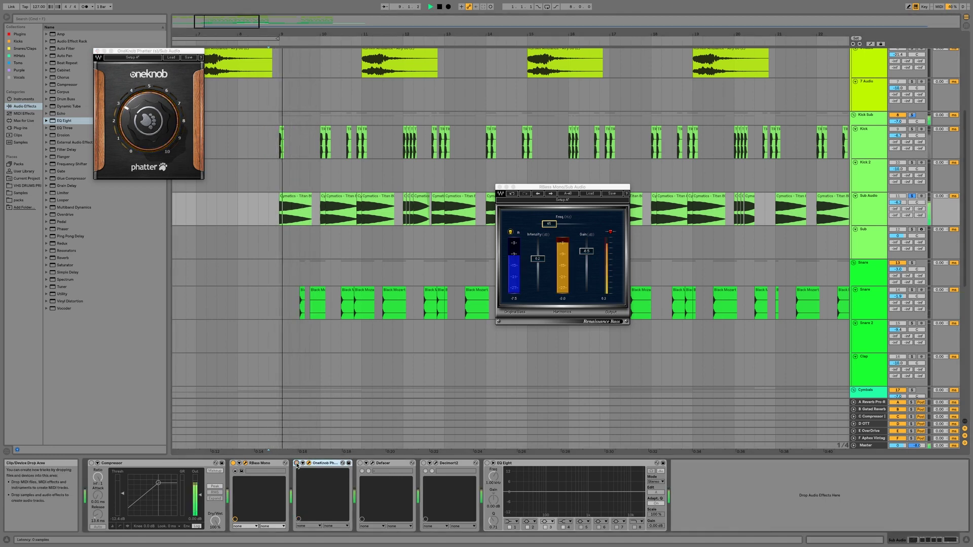
pyautogui.click(297, 464)
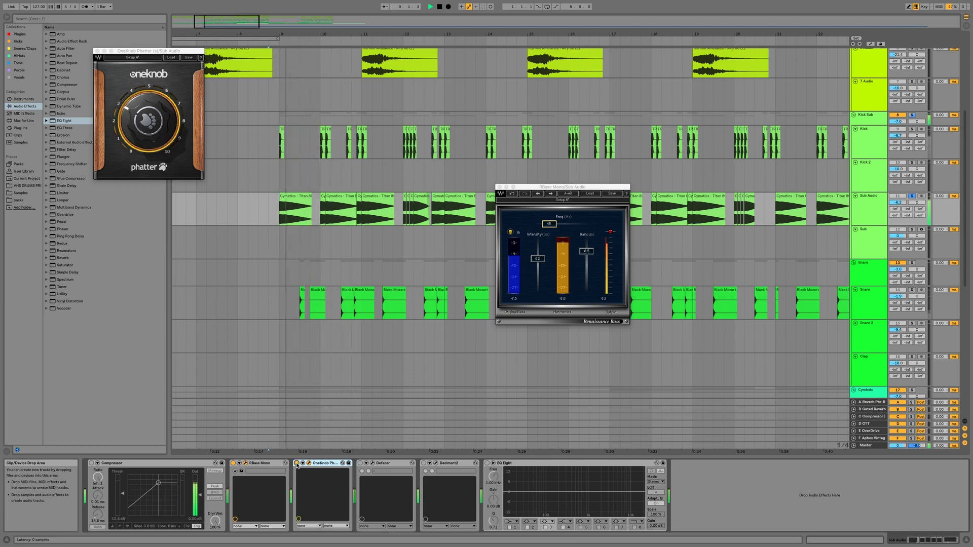
pyautogui.press('space')
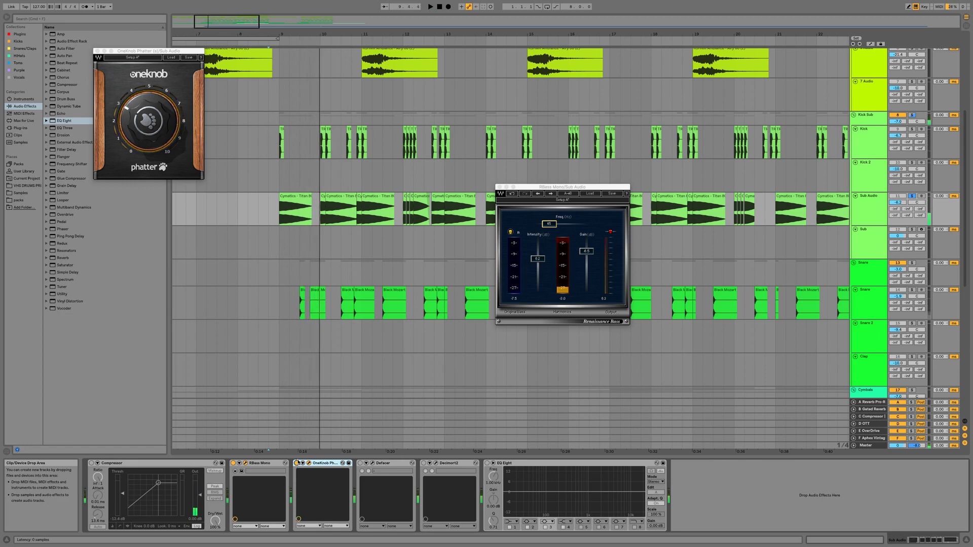
pyautogui.click(98, 52)
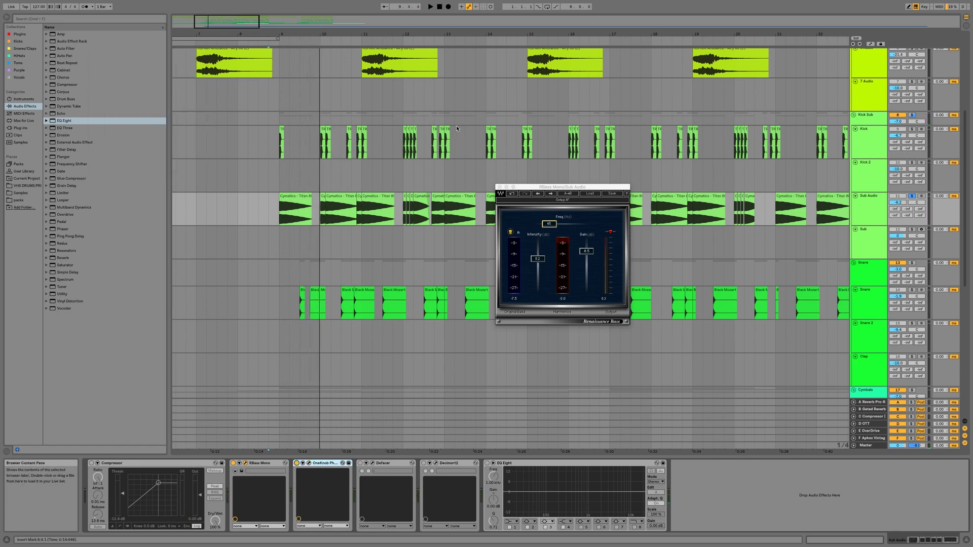
pyautogui.click(499, 188)
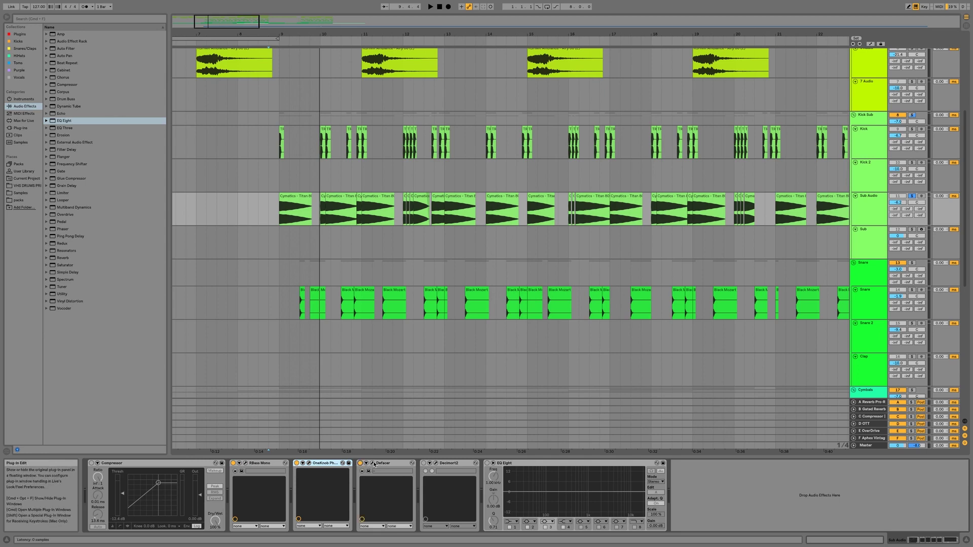
# Open Defacer on the Sub Audio track, audition the sub through it, and close its window
pyautogui.click(373, 463)
pyautogui.press('space')
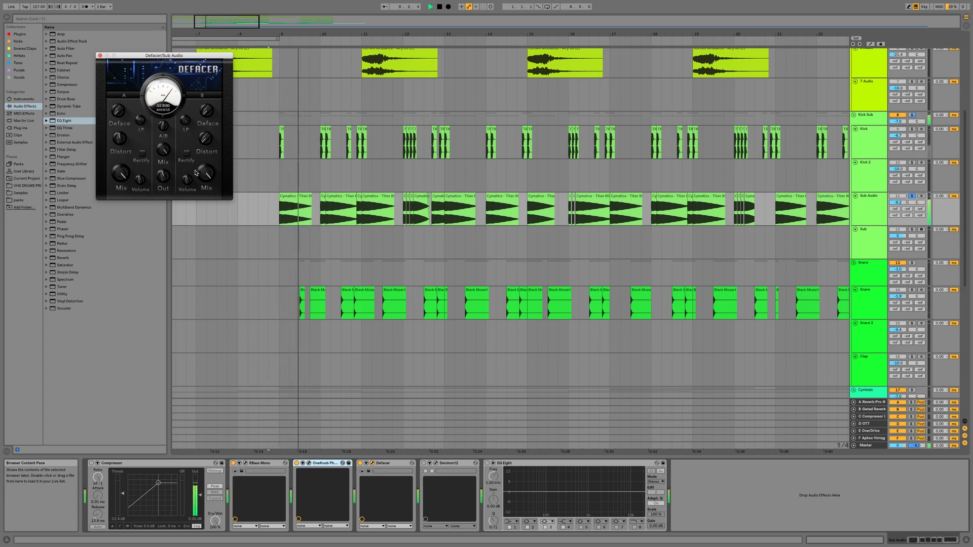
pyautogui.click(100, 56)
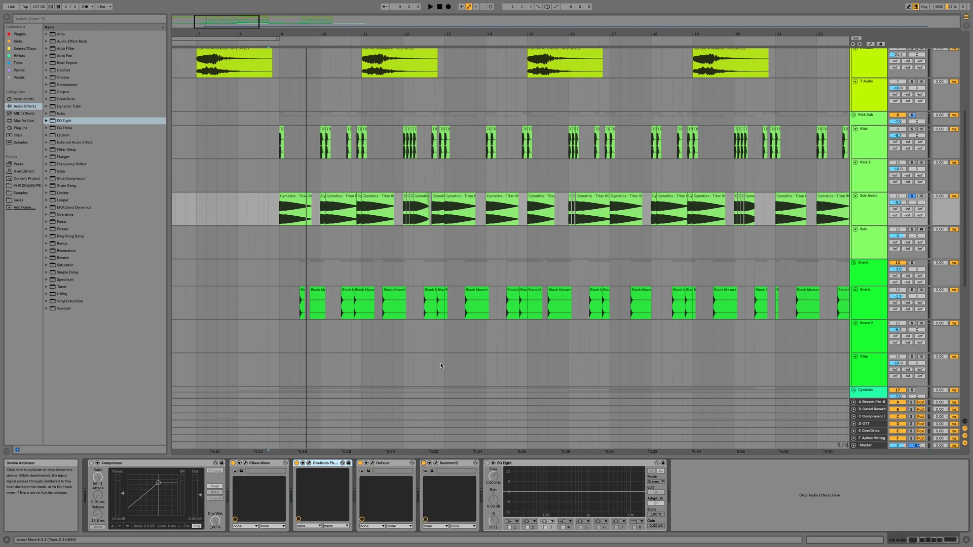
# Open Decimort2 on the Sub Audio track and adjust its resampler frequency while the sub plays
pyautogui.click(435, 463)
pyautogui.press('space')
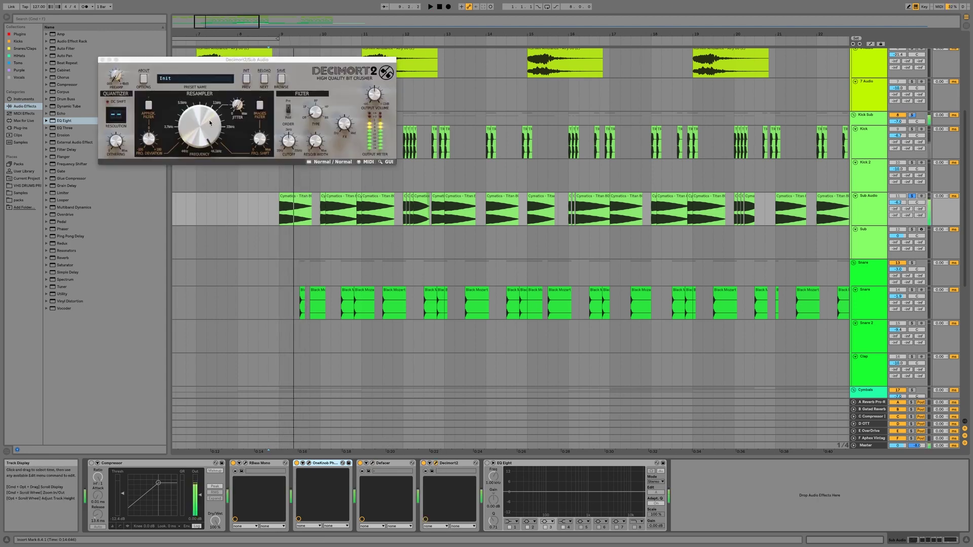
pyautogui.click(210, 123)
pyautogui.click(210, 123)
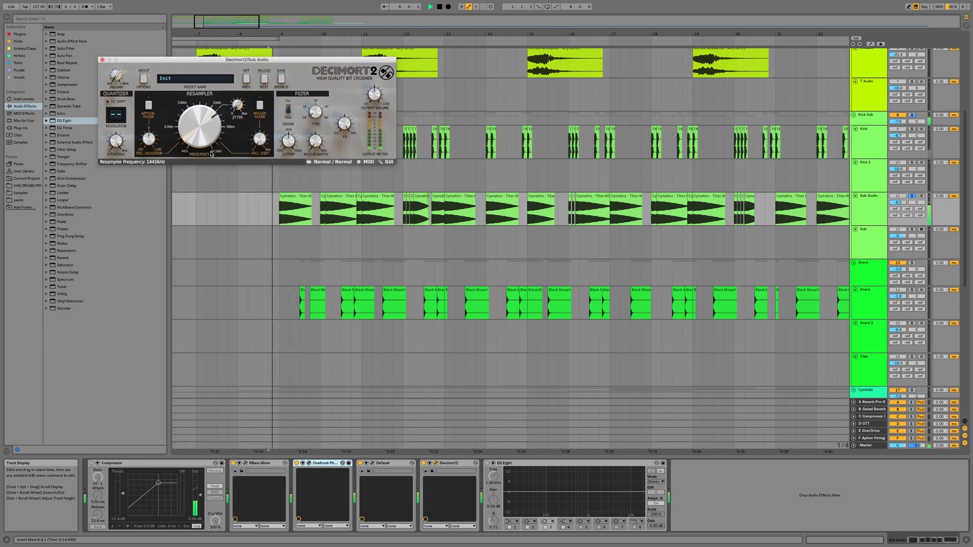
pyautogui.moveTo(210, 169); pyautogui.dragTo(213, 202)
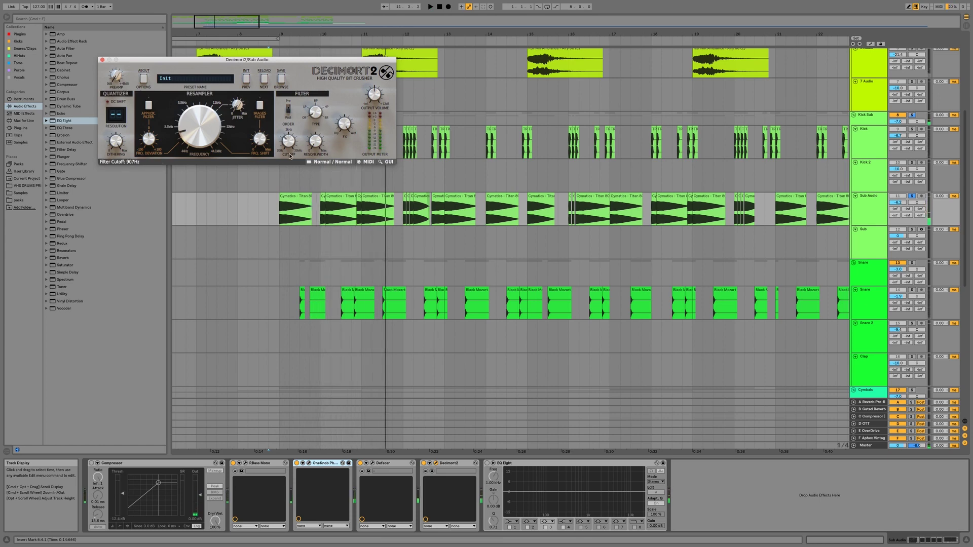
# Adjust Decimort2's filter cutoff and resampler jitter while auditioning the soloed sub
pyautogui.moveTo(290, 156); pyautogui.dragTo(290, 158)
pyautogui.press('space')
pyautogui.press('space')
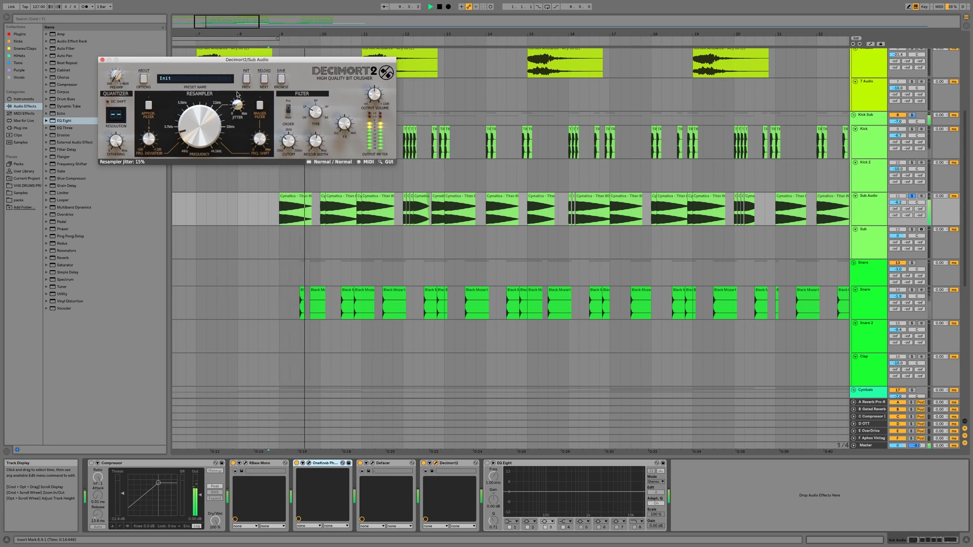
pyautogui.moveTo(238, 93); pyautogui.dragTo(238, 128)
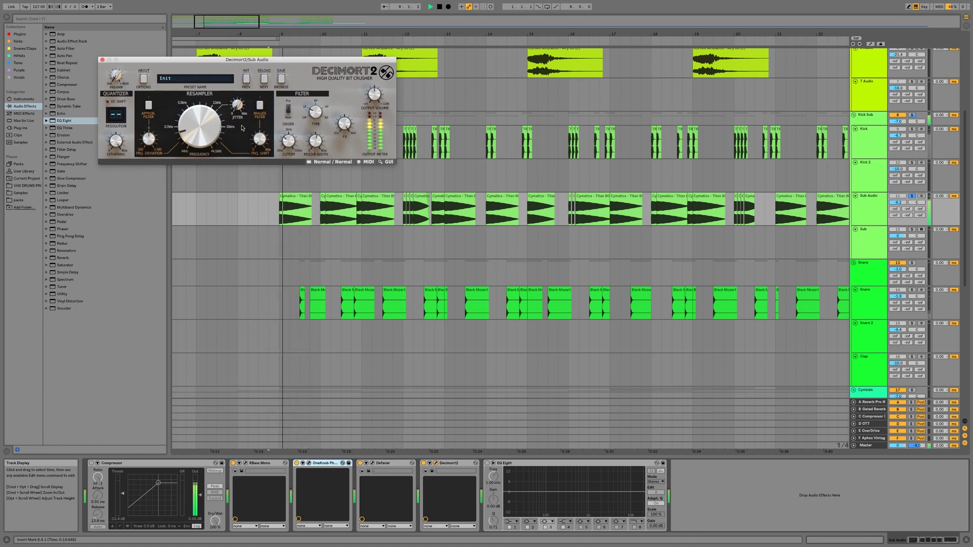
# Replay the opening sub notes to judge the Decimort2 processing, and close its window
pyautogui.press('space')
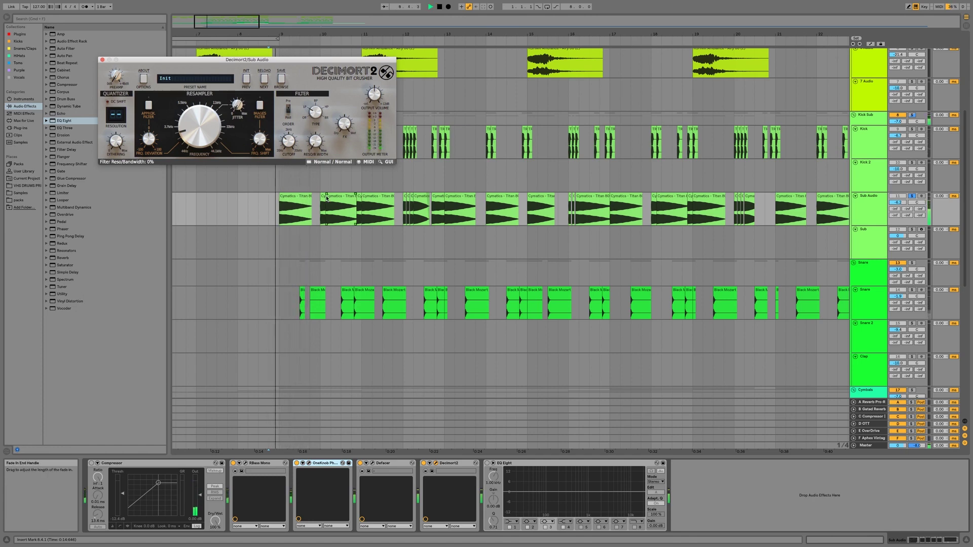
pyautogui.press('space')
pyautogui.press('space')
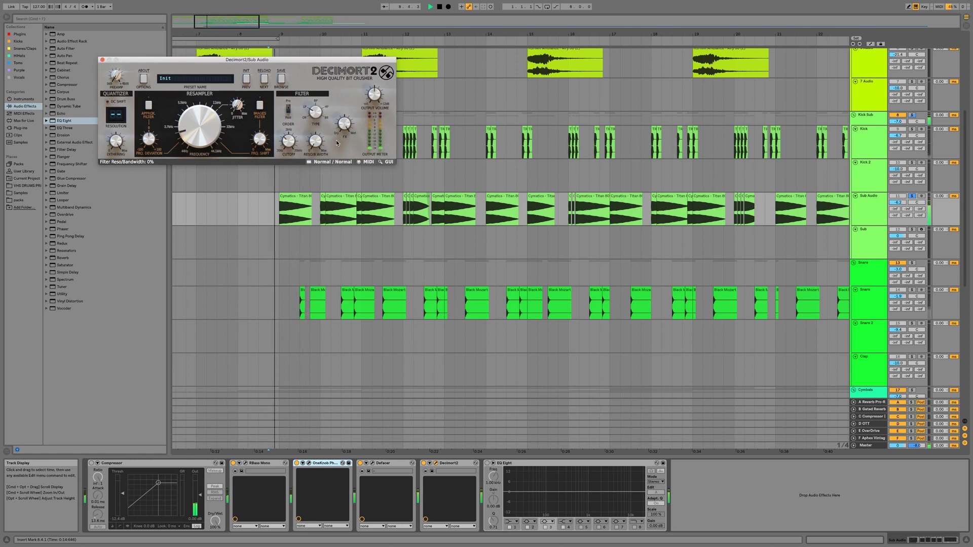
pyautogui.press('space')
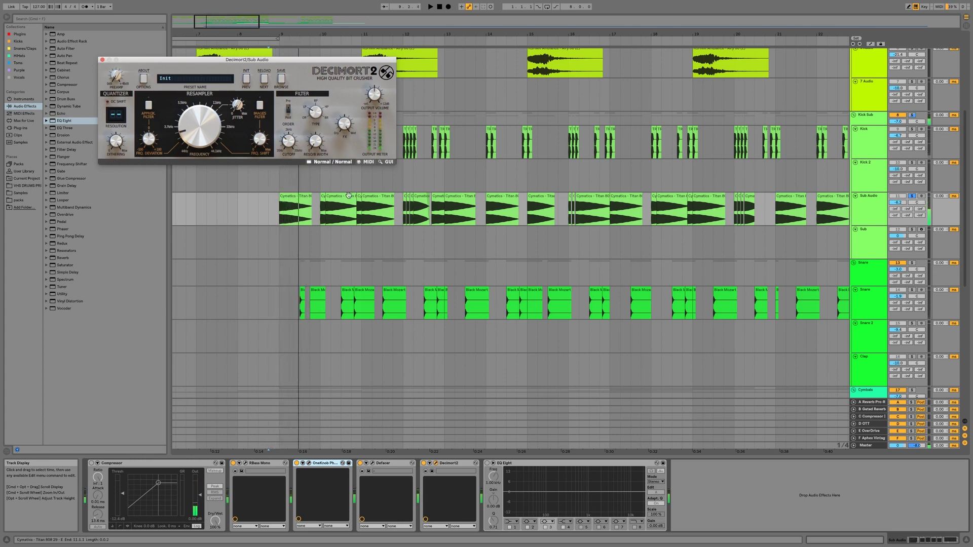
pyautogui.click(102, 61)
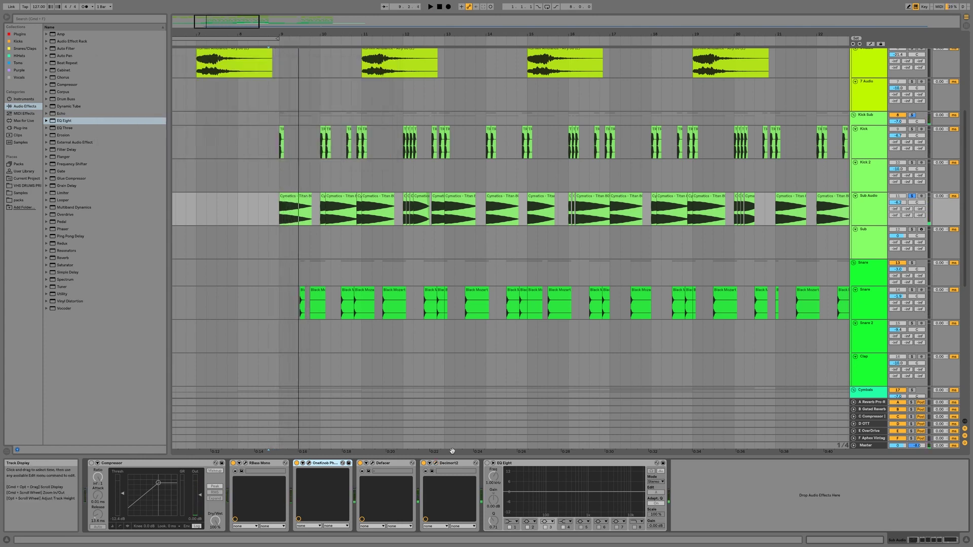
# Enable EQ Eight on Sub Audio, add a high-cut filter at a lowered frequency, and shape the low end around the sub
pyautogui.click(487, 463)
pyautogui.click(635, 528)
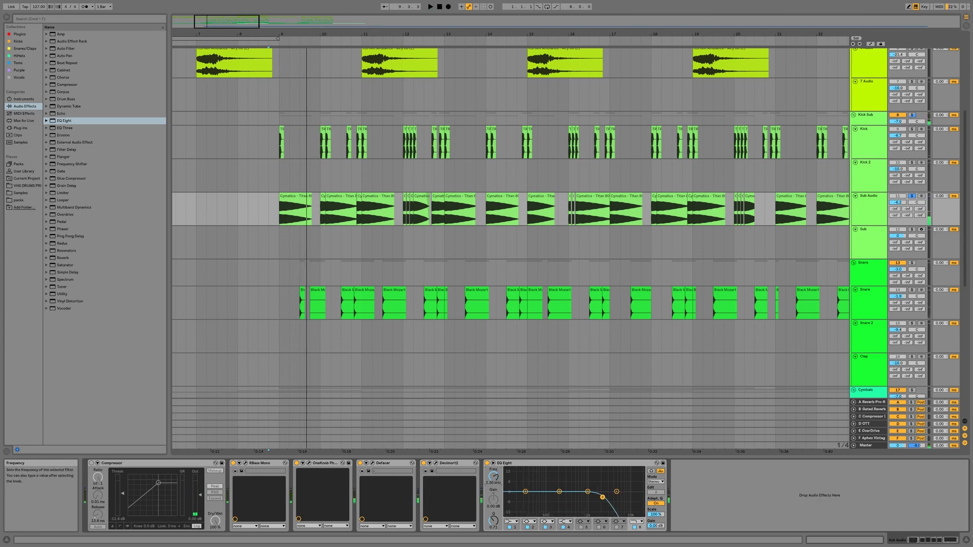
pyautogui.moveTo(493, 476); pyautogui.dragTo(547, 491)
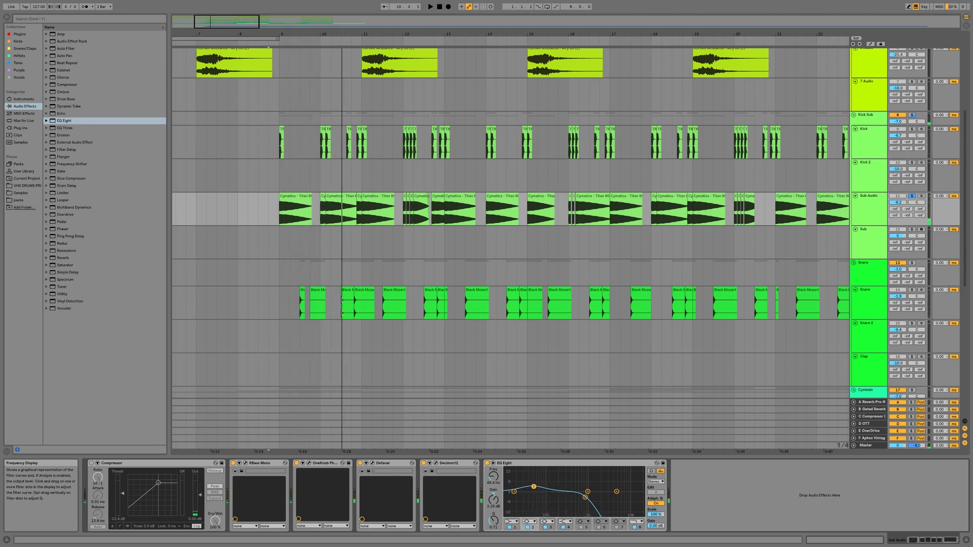
pyautogui.press('space')
pyautogui.moveTo(534, 488); pyautogui.dragTo(531, 493)
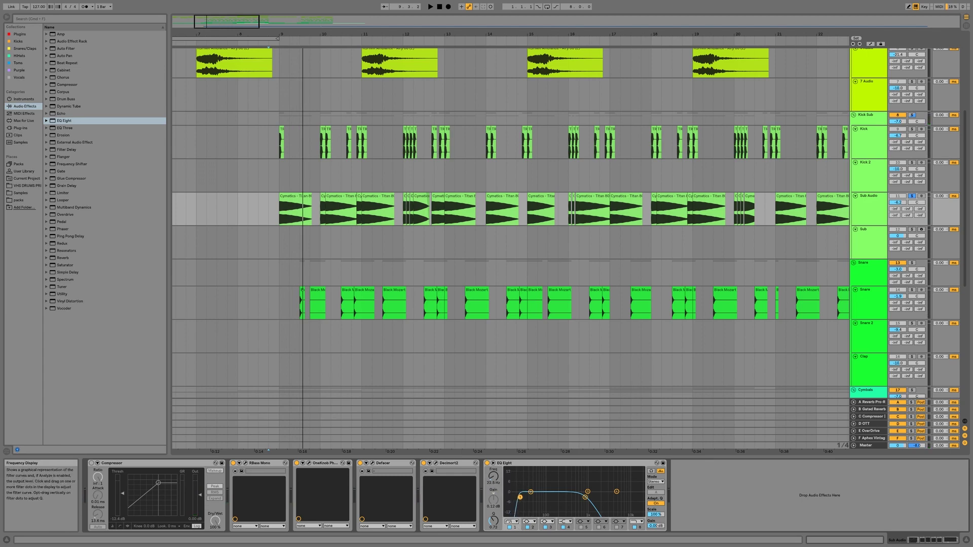
# Play the sub and refine its EQ Eight, lowering the high-cut frequency and adjusting the second band near the low end
pyautogui.press('space')
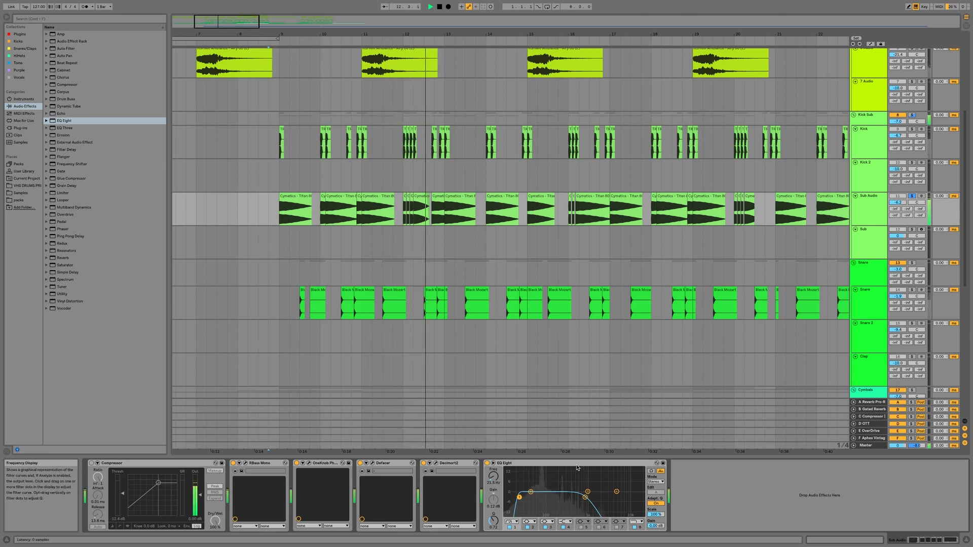
pyautogui.click(584, 498)
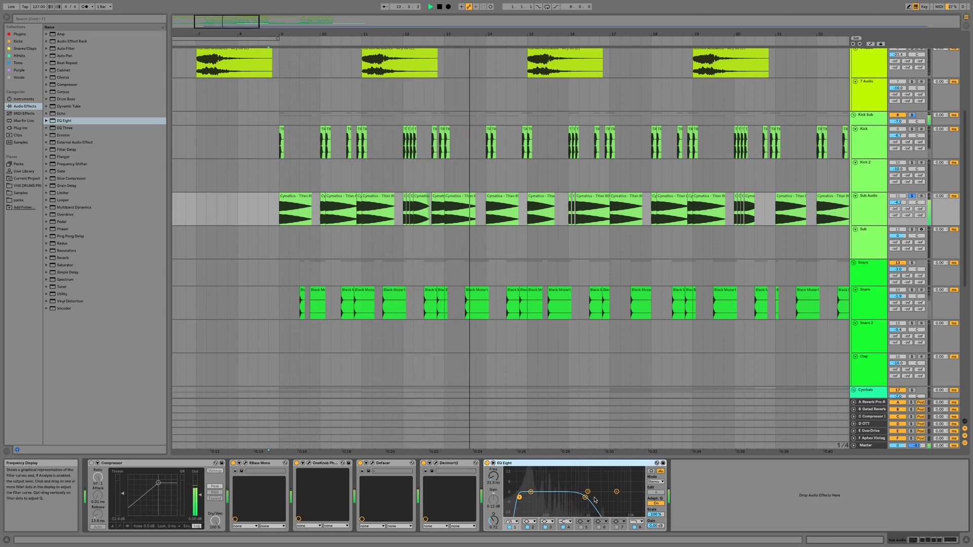
pyautogui.moveTo(585, 498); pyautogui.dragTo(577, 496)
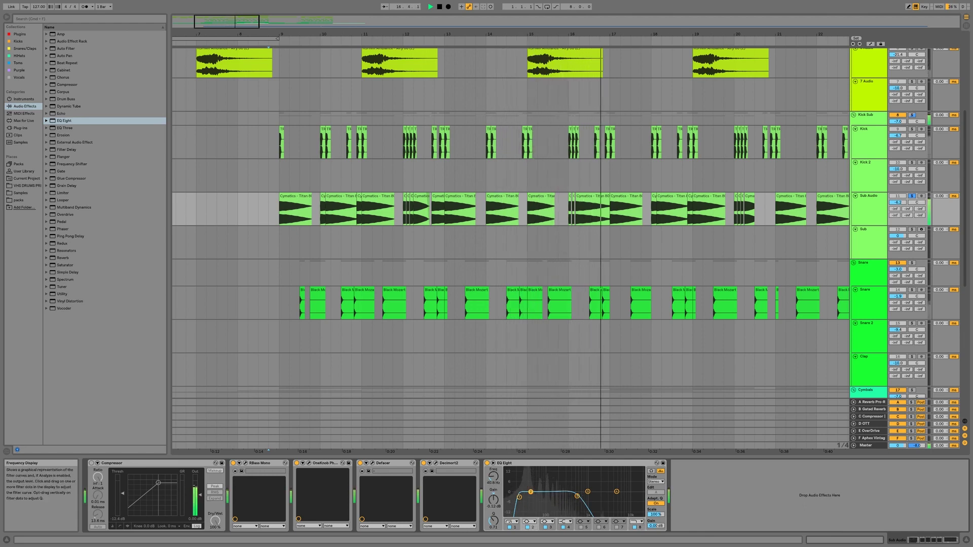
pyautogui.click(530, 493)
pyautogui.moveTo(530, 493); pyautogui.dragTo(531, 492)
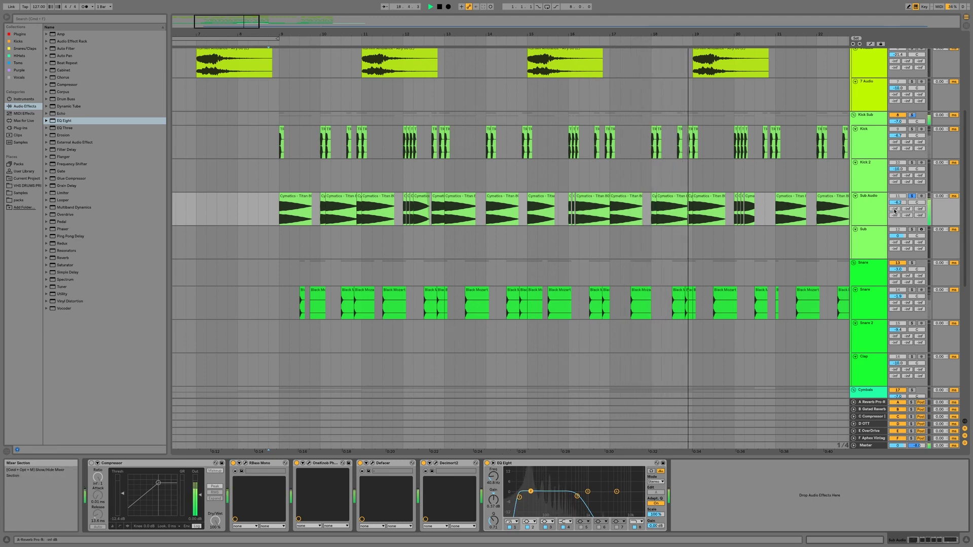
# Raise the Sub Audio track volume and fine-tune EQ Eight's second band while the sub plays
pyautogui.moveTo(898, 202); pyautogui.dragTo(898, 196)
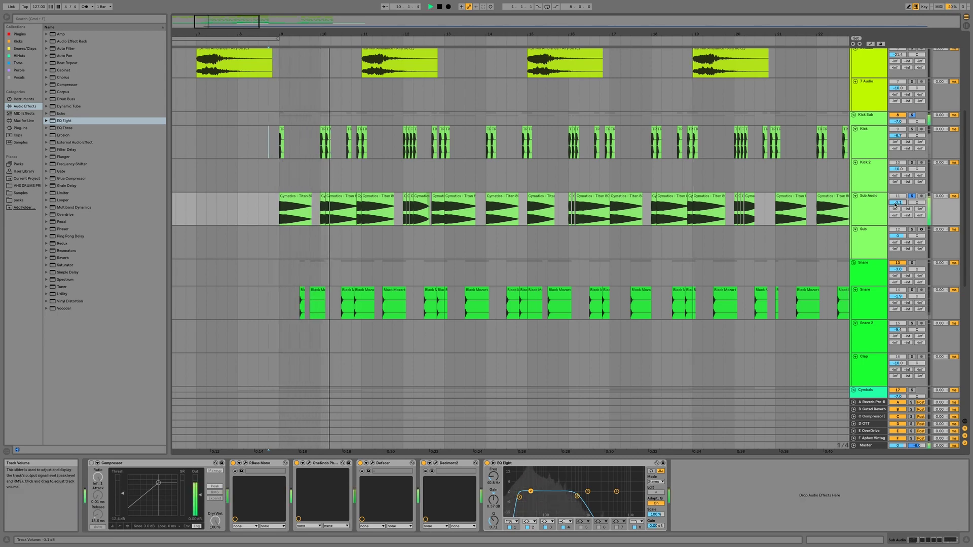
pyautogui.moveTo(530, 491); pyautogui.dragTo(529, 492)
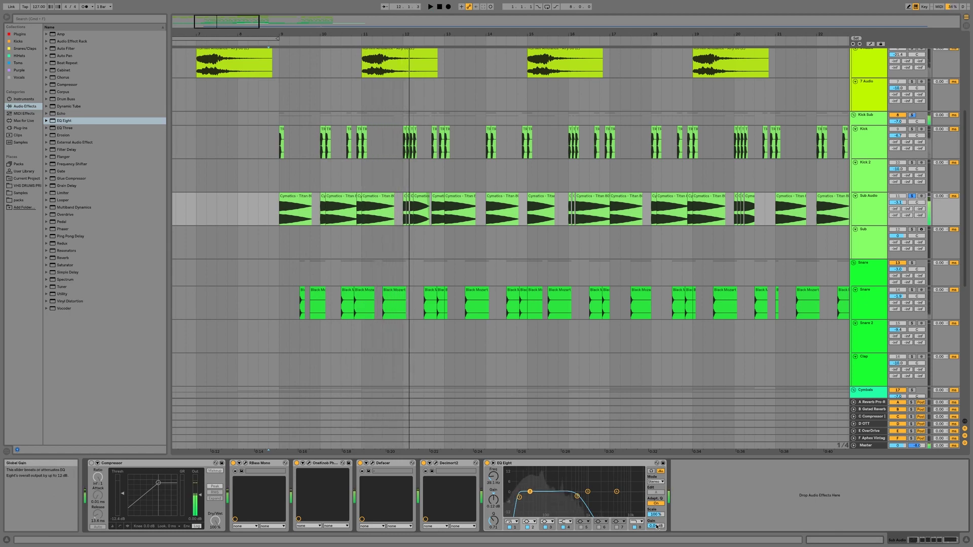
pyautogui.press('space')
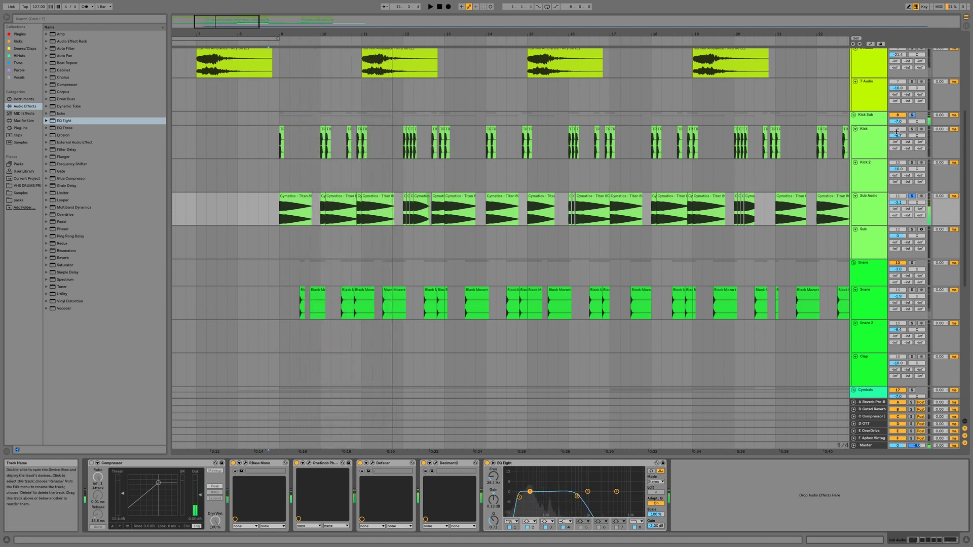
# Solo the whole Kick Sub group and add Utility's Phase Invert preset after EQ Eight on the Sub Audio track
pyautogui.click(911, 115)
pyautogui.press('space')
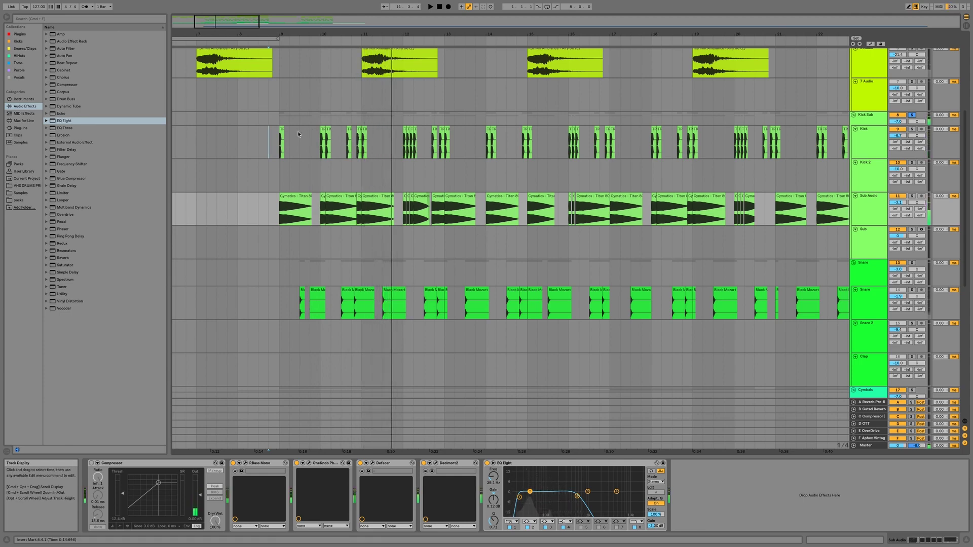
pyautogui.click(46, 295)
pyautogui.click(70, 338)
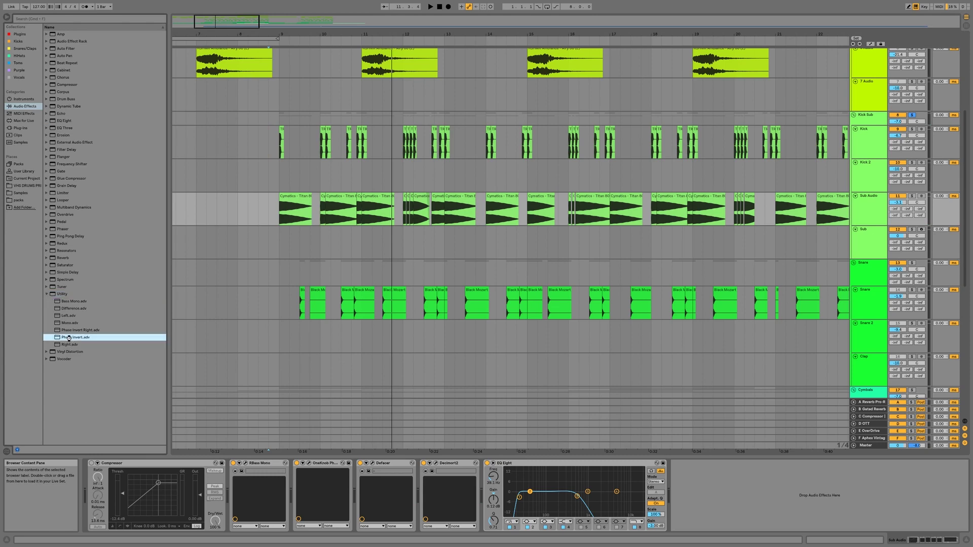
pyautogui.moveTo(573, 501); pyautogui.dragTo(674, 487)
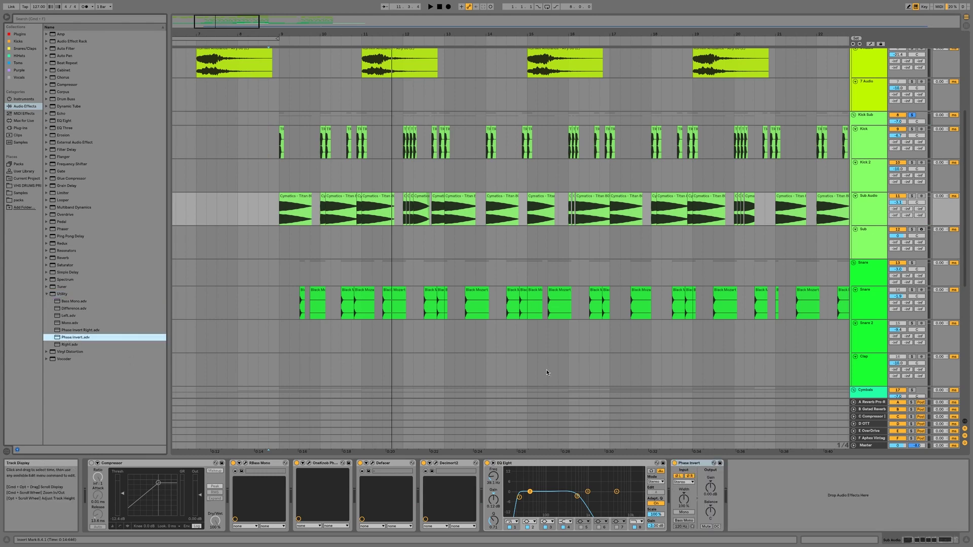
# Set the playback start to bar 9 and audition the phase-inverted Sub Audio track together with the kick
pyautogui.click(339, 196)
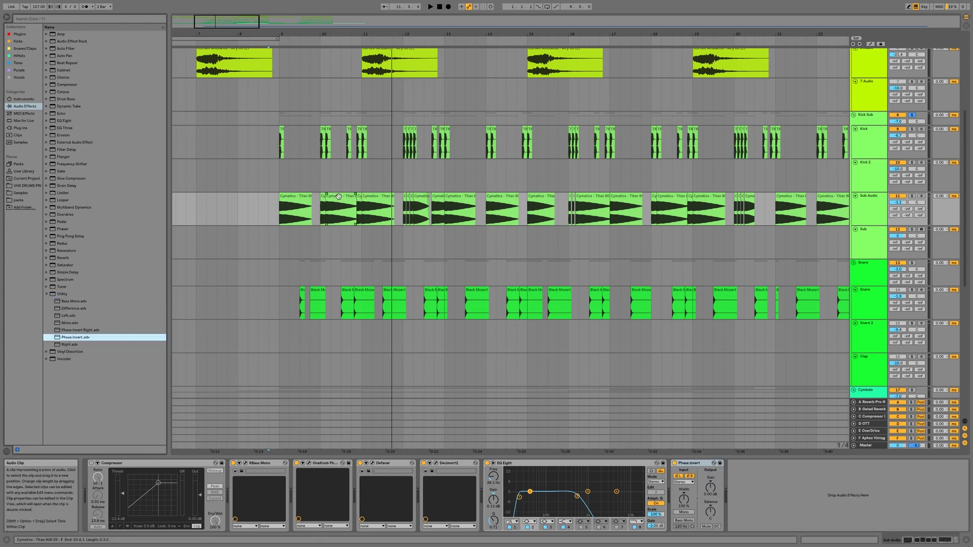
pyautogui.click(278, 178)
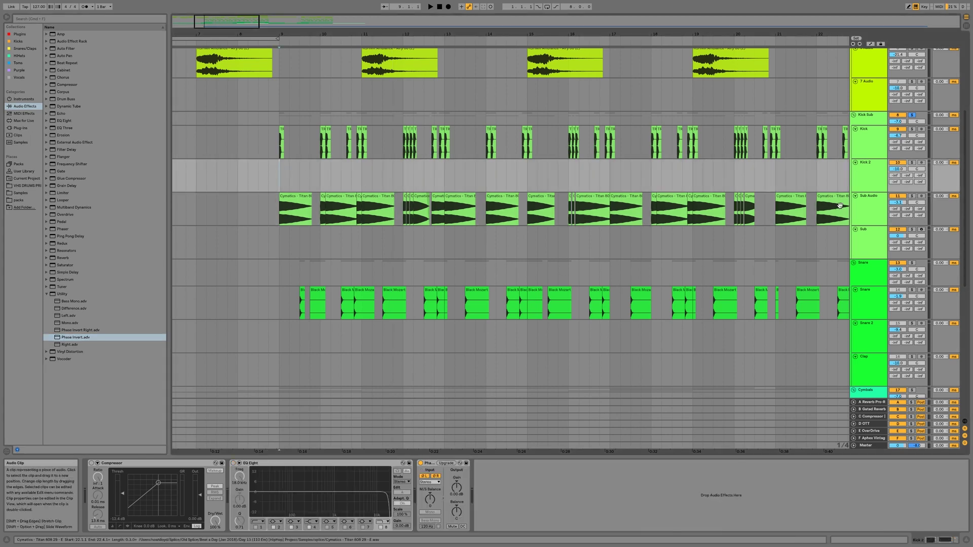
pyautogui.click(858, 213)
pyautogui.press('space')
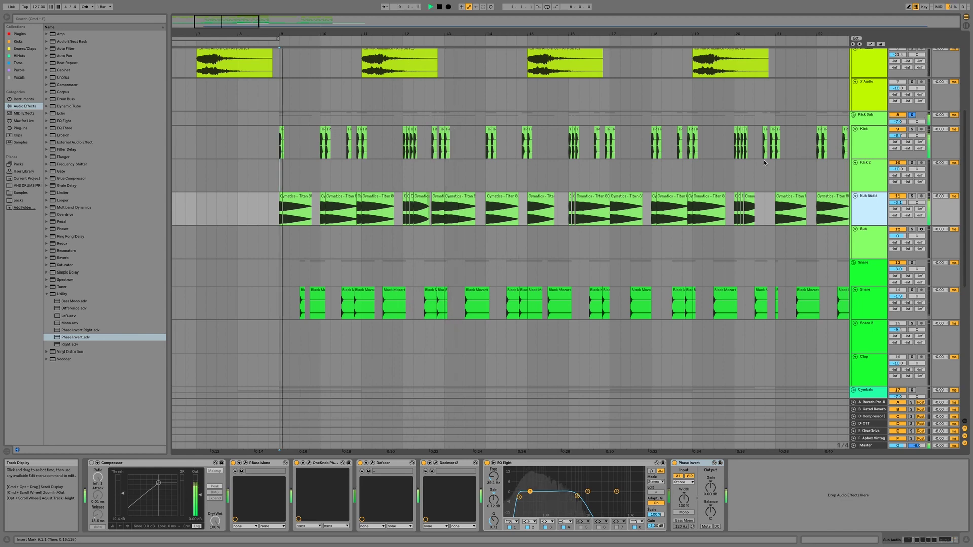
# Lower the high-cut frequency in the Kick track's EQ Eight and change its first band to a low-cut filter
pyautogui.click(856, 146)
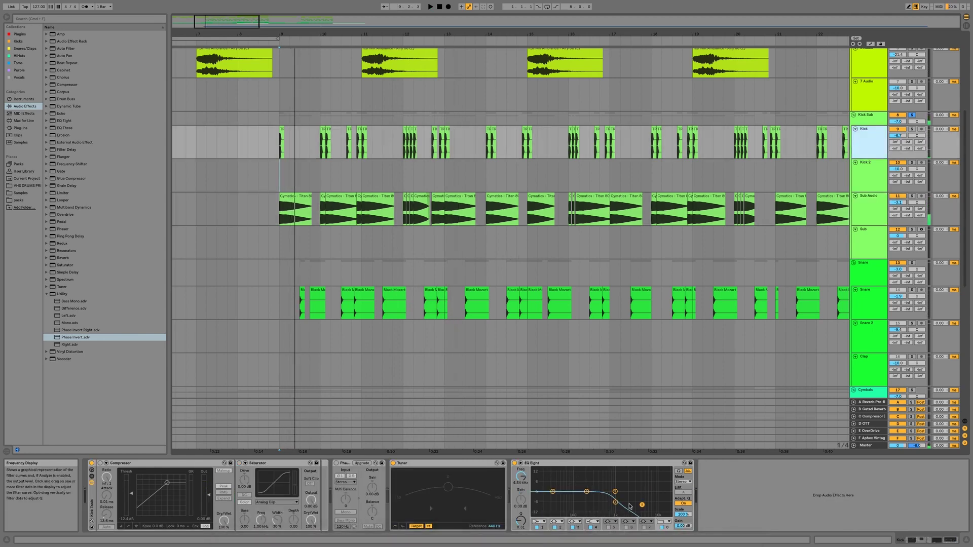
pyautogui.moveTo(642, 506); pyautogui.dragTo(629, 504)
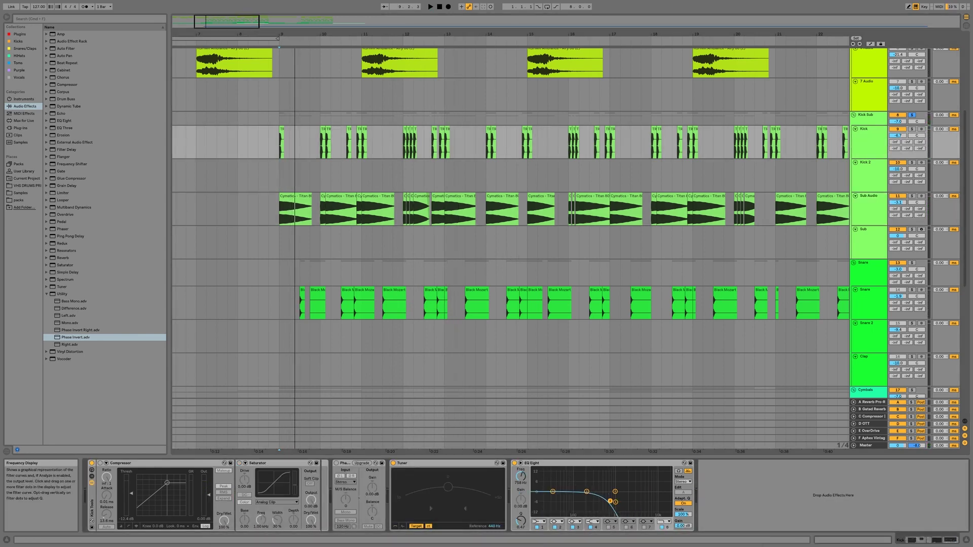
pyautogui.press('space')
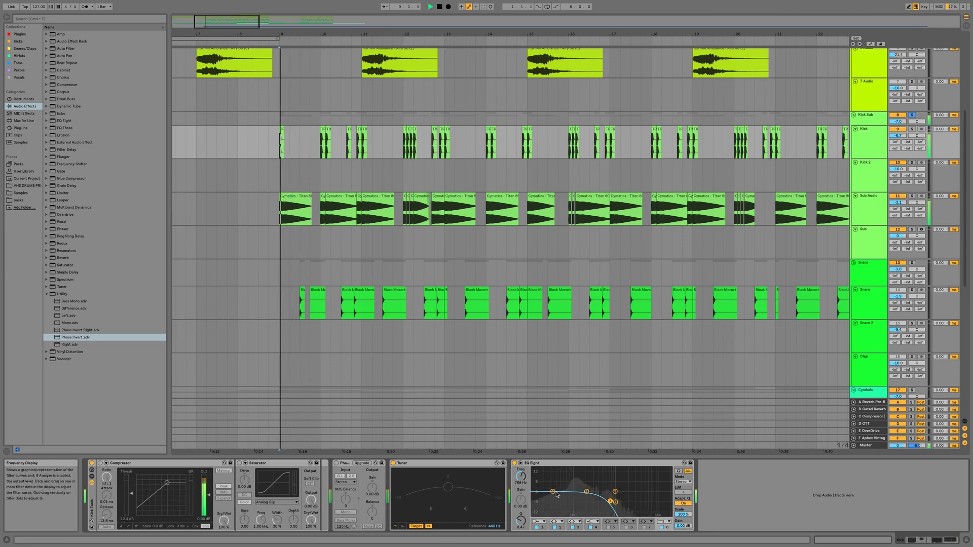
pyautogui.click(538, 522)
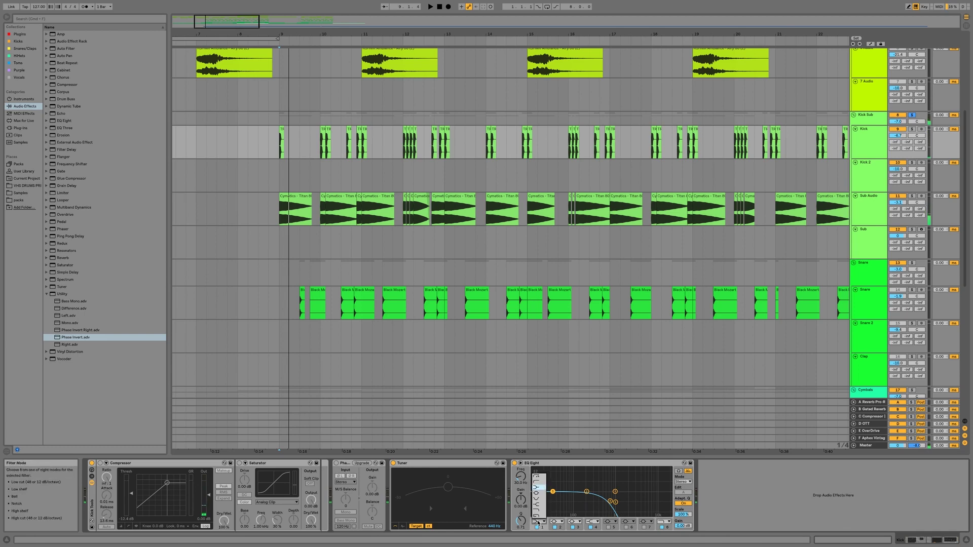
pyautogui.click(541, 478)
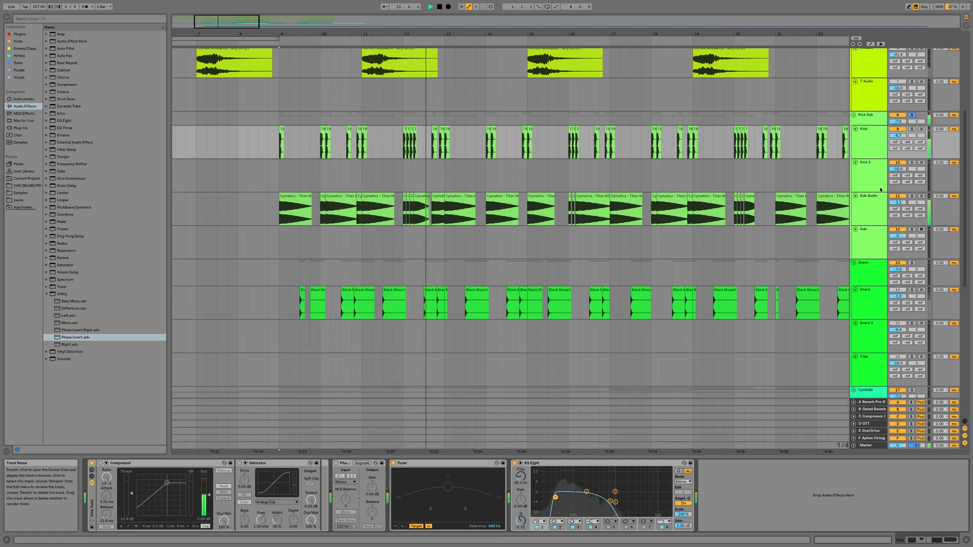
# Bypass Decimort2 on the Sub Audio track during playback and delete it from the effect chain
pyautogui.click(873, 207)
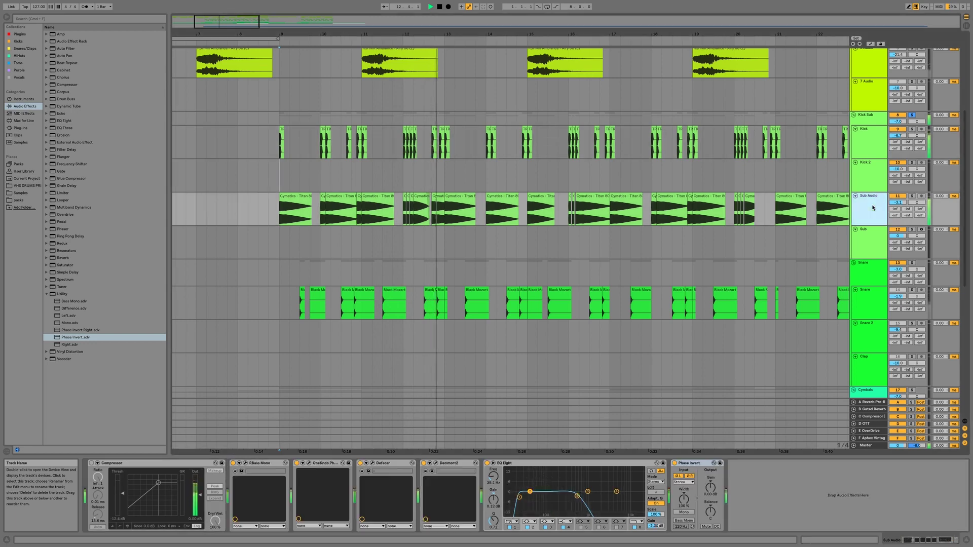
pyautogui.click(424, 464)
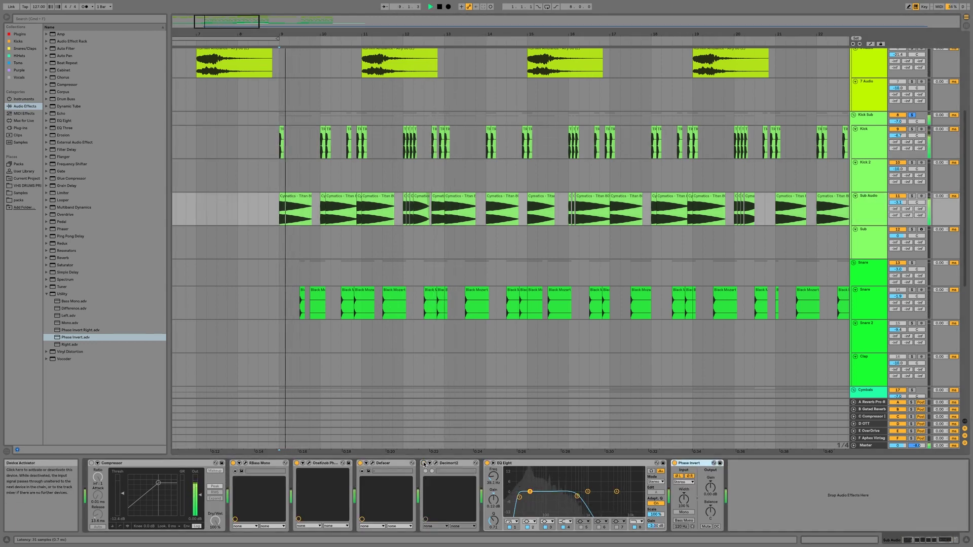
pyautogui.click(453, 465)
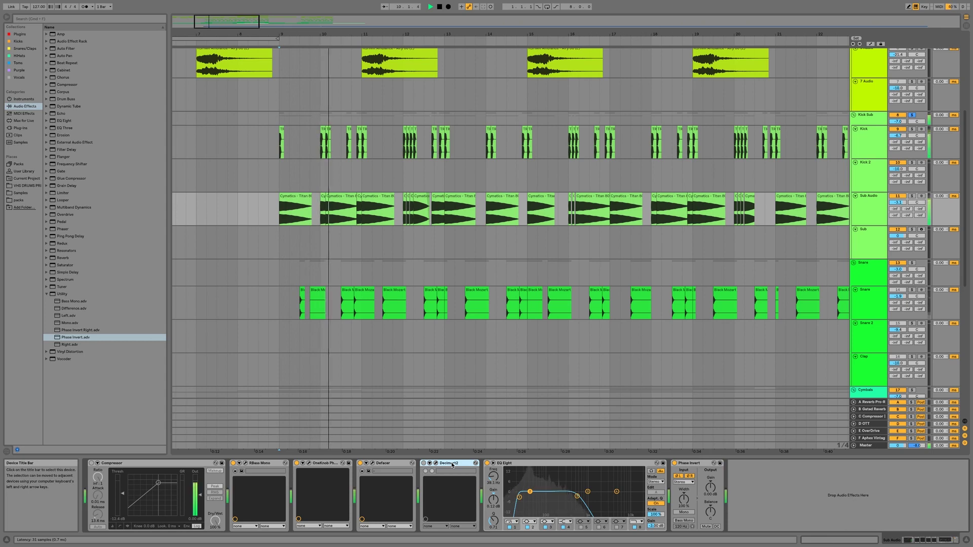
pyautogui.press('Delete')
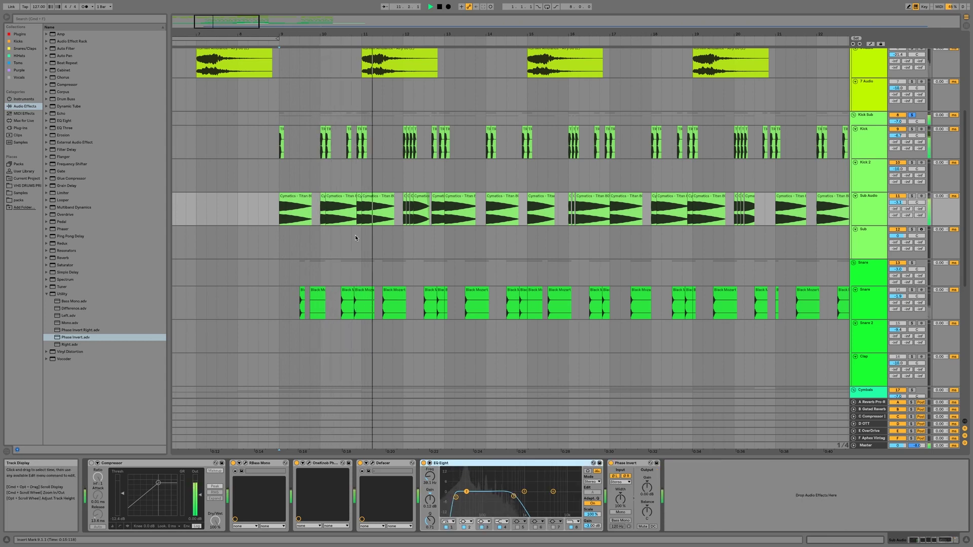
# Select all the clips on the Kick track and lower their clip gain to about -1.9 dB
pyautogui.click(870, 137)
pyautogui.press('space')
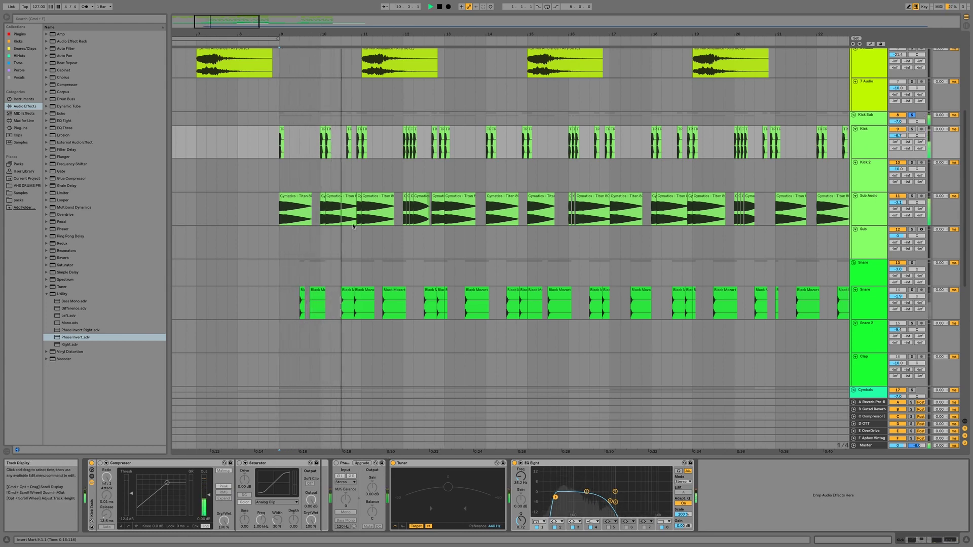
pyautogui.scroll(-2, 299, 136)
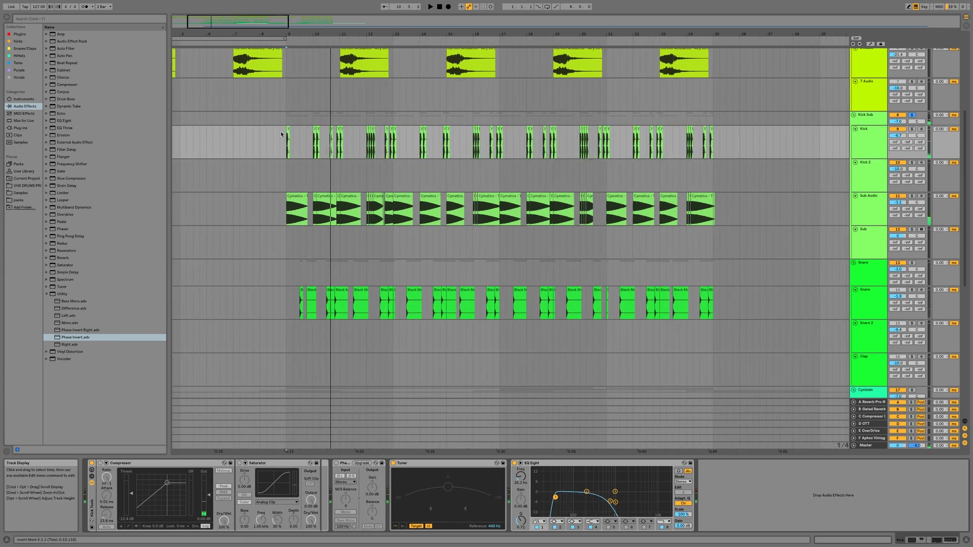
pyautogui.doubleClick(287, 131)
pyautogui.keyDown('shift'); pyautogui.click(711, 130); pyautogui.keyUp('shift')
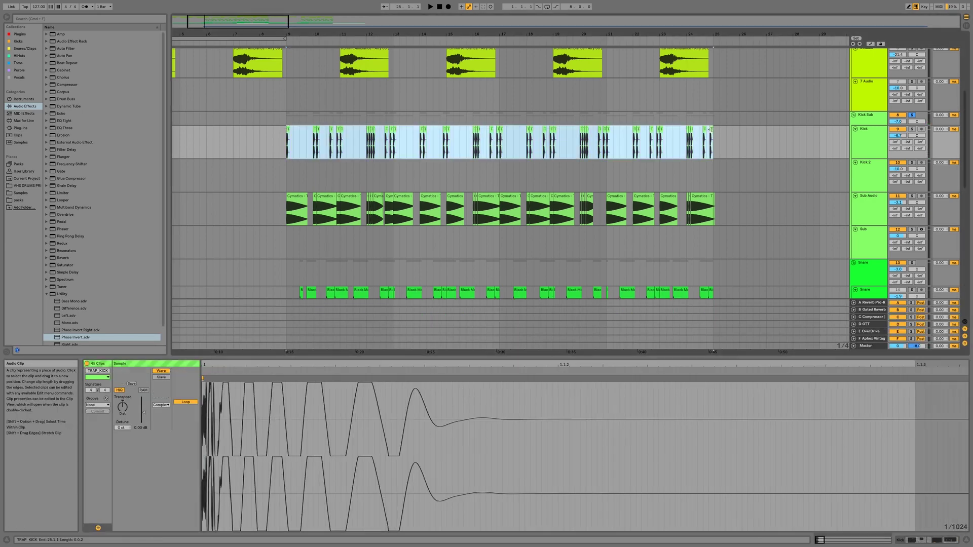
pyautogui.moveTo(144, 413); pyautogui.dragTo(143, 417)
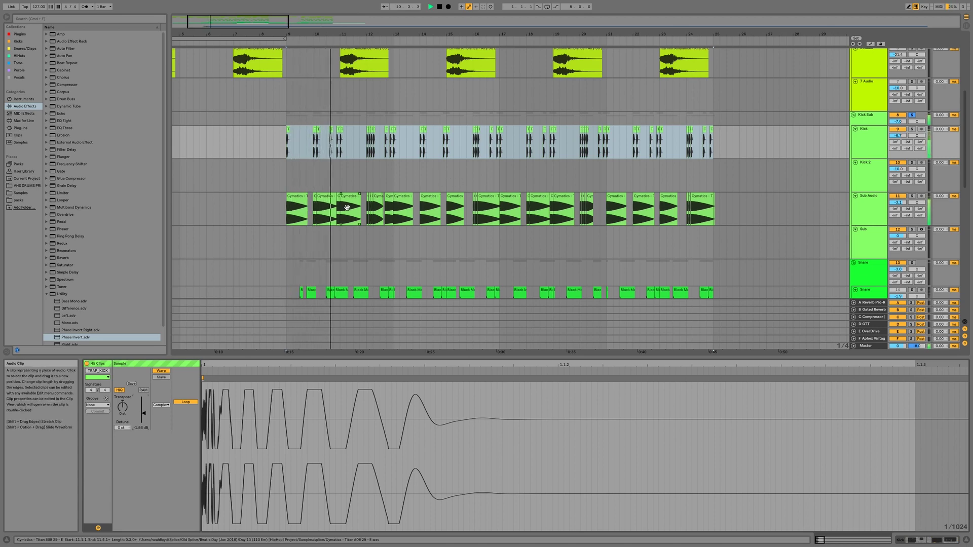
# Open the sidechain settings of the Sub Audio track's Compressor and choose the Kick track as its audio source
pyautogui.click(864, 202)
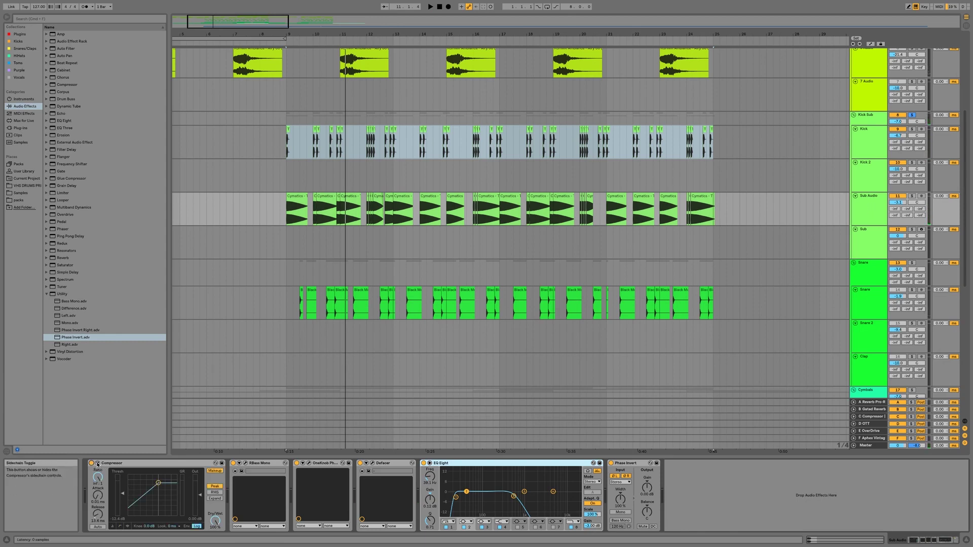
pyautogui.click(98, 465)
pyautogui.click(104, 482)
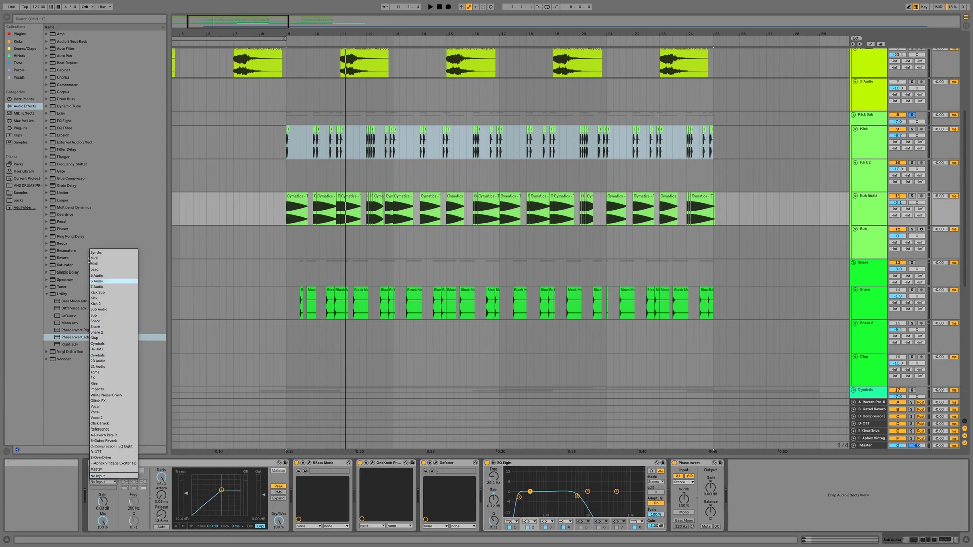
pyautogui.press('Return')
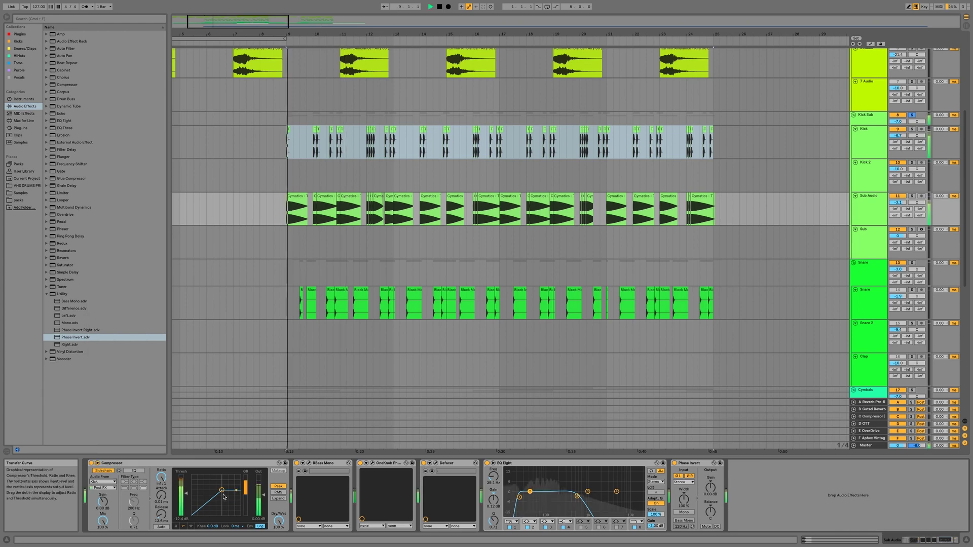
# Lower the sidechained Compressor's threshold and shorten its release so the kick ducks the sub
pyautogui.moveTo(217, 494); pyautogui.dragTo(197, 511)
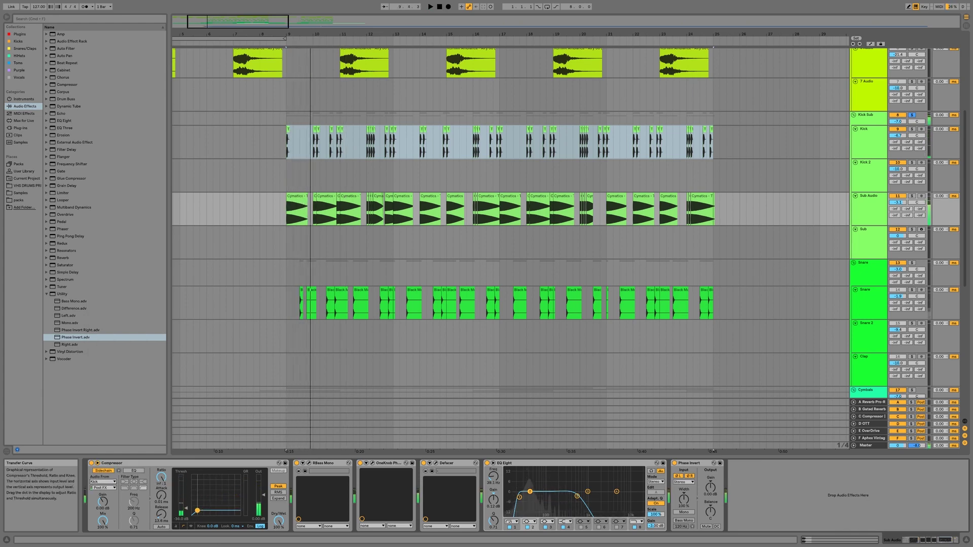
pyautogui.moveTo(161, 518); pyautogui.dragTo(161, 530)
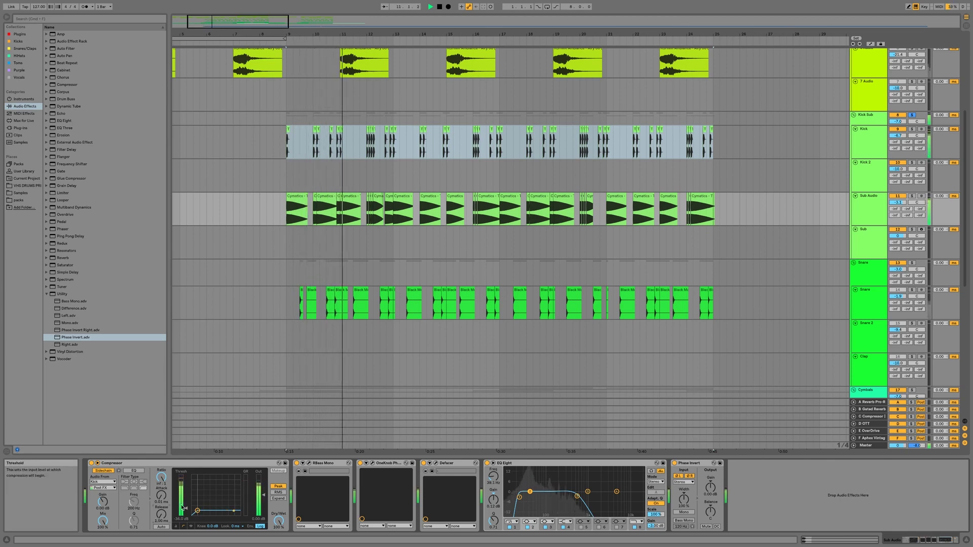
pyautogui.moveTo(195, 515); pyautogui.dragTo(195, 522)
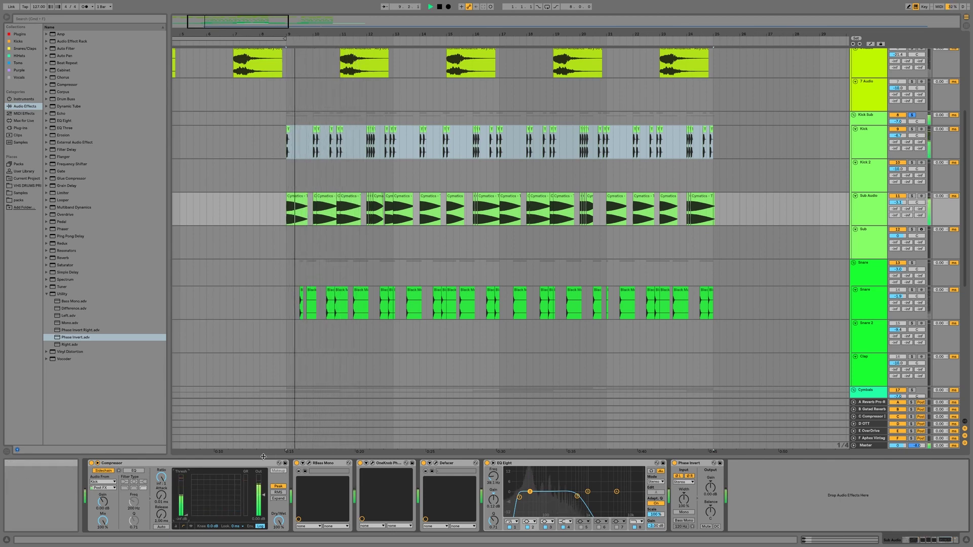
# Fine-tune the threshold of the sidechained Compressor on the Sub Audio track during playback, and stop playback
pyautogui.moveTo(186, 517); pyautogui.dragTo(186, 511)
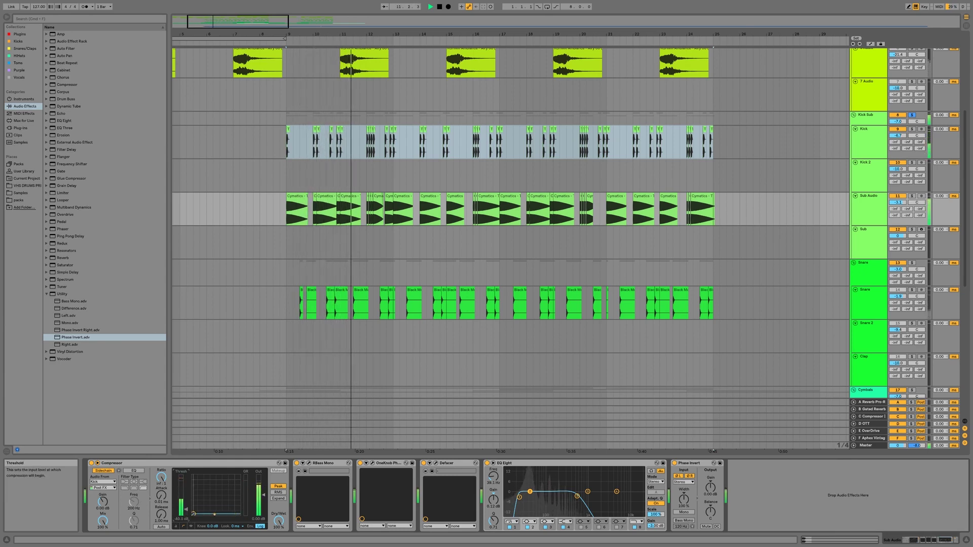
pyautogui.click(423, 464)
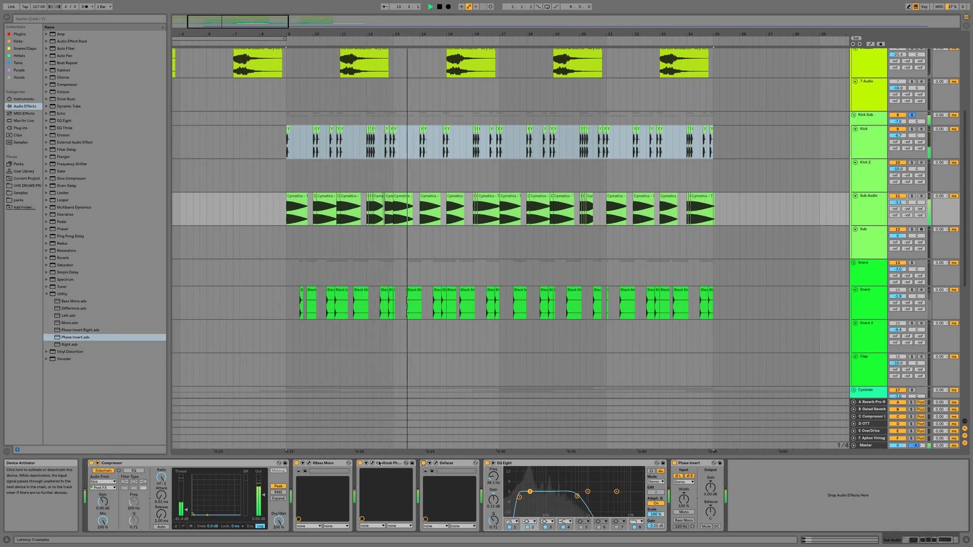
pyautogui.press('space')
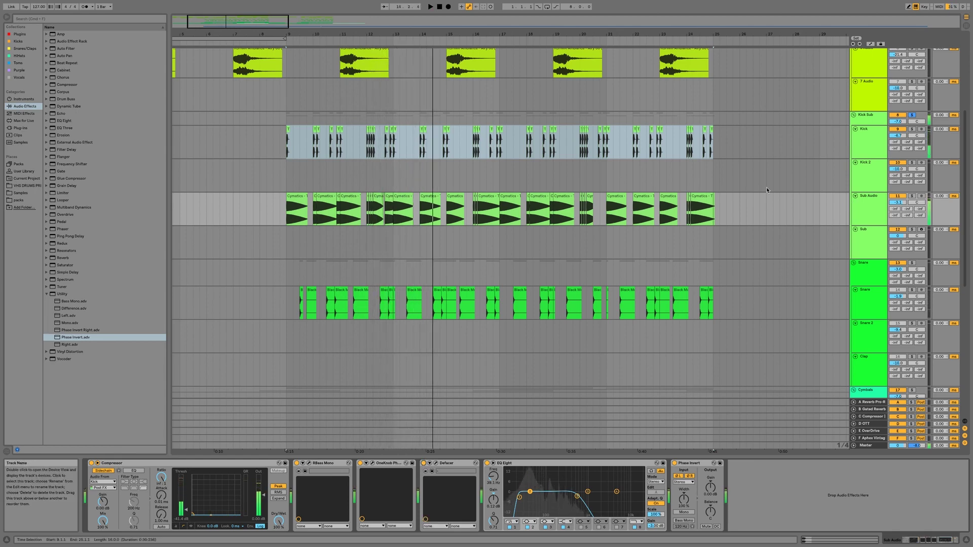
# Unsolo the Kick Sub group while playing from bar 9, and return to the first kick clip
pyautogui.click(286, 149)
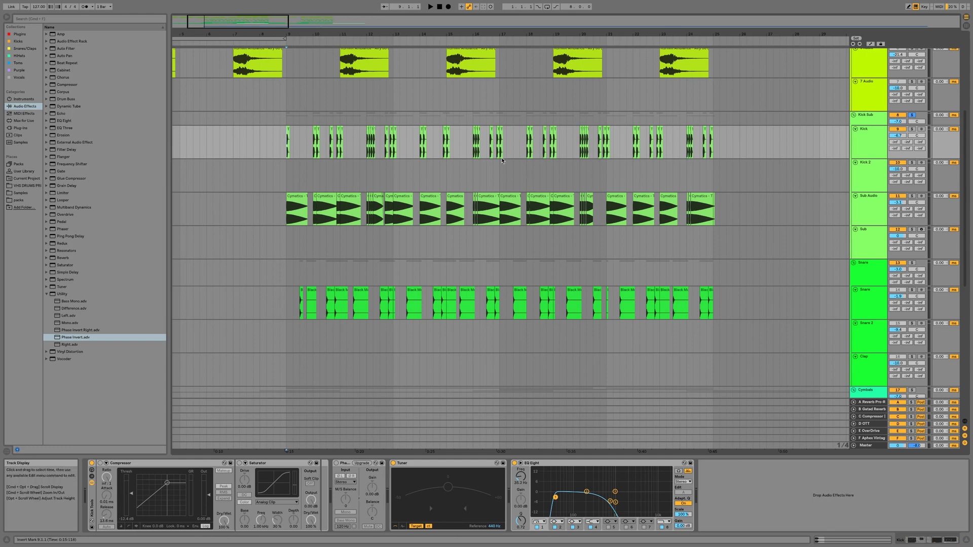
pyautogui.press('space')
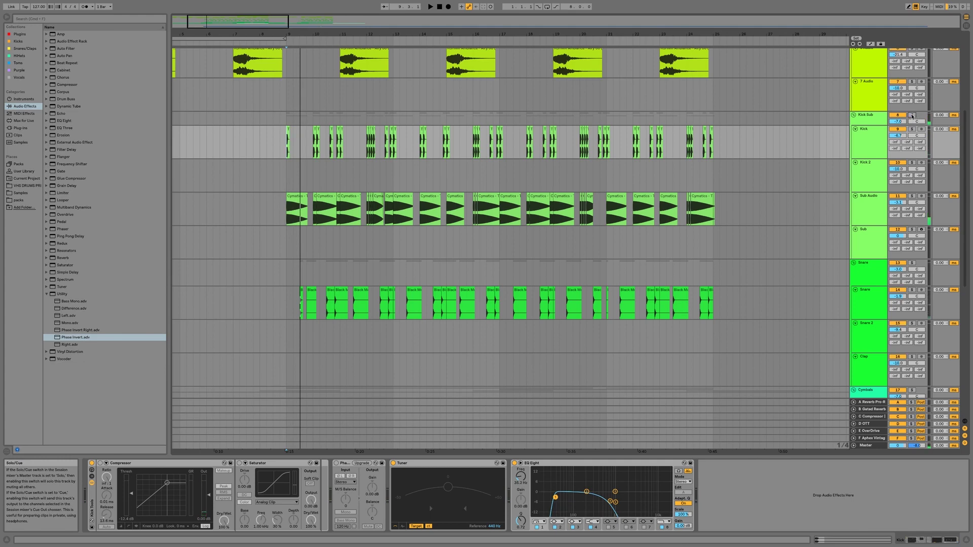
pyautogui.click(287, 141)
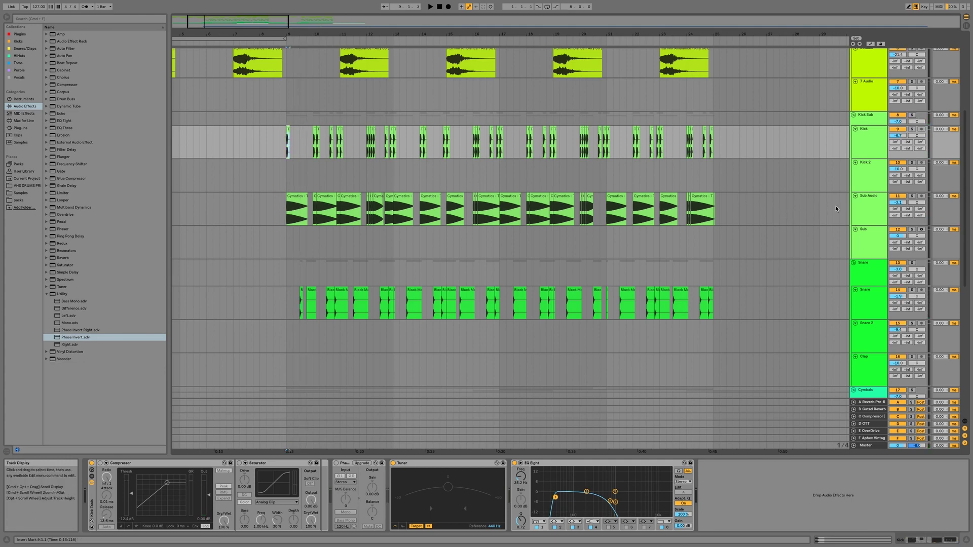
# Group all effects on the Sub Audio track, from Compressor to Phase Invert, into one Audio Effect Rack
pyautogui.click(858, 205)
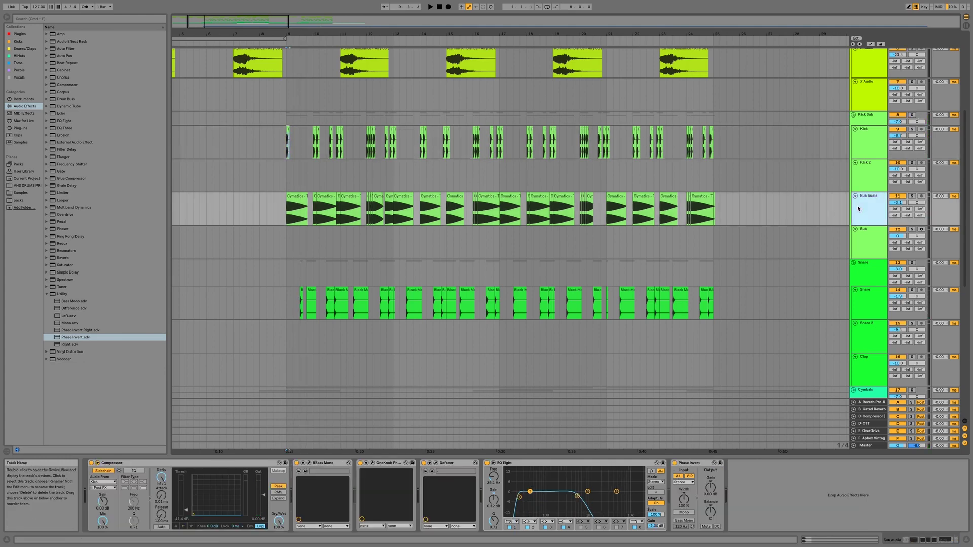
pyautogui.click(225, 465)
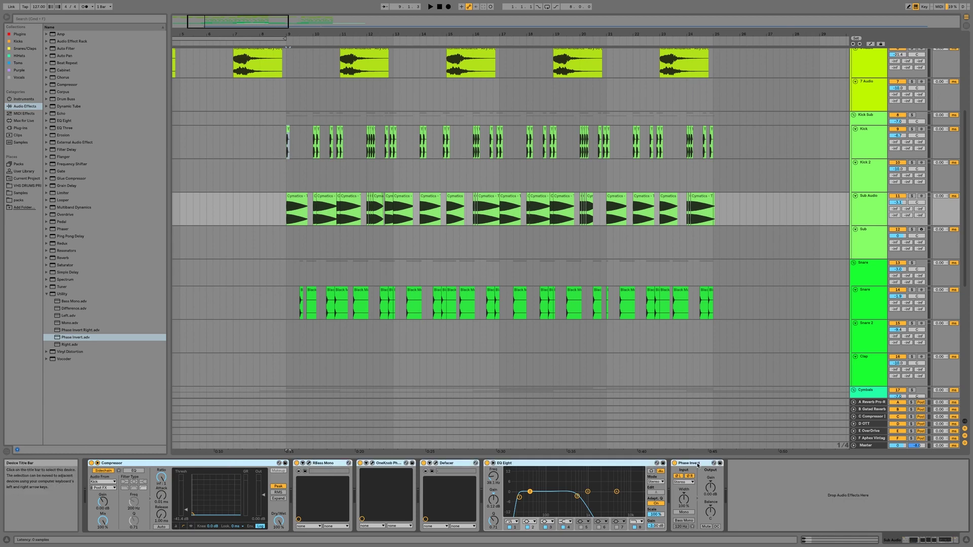
pyautogui.press('super+g')
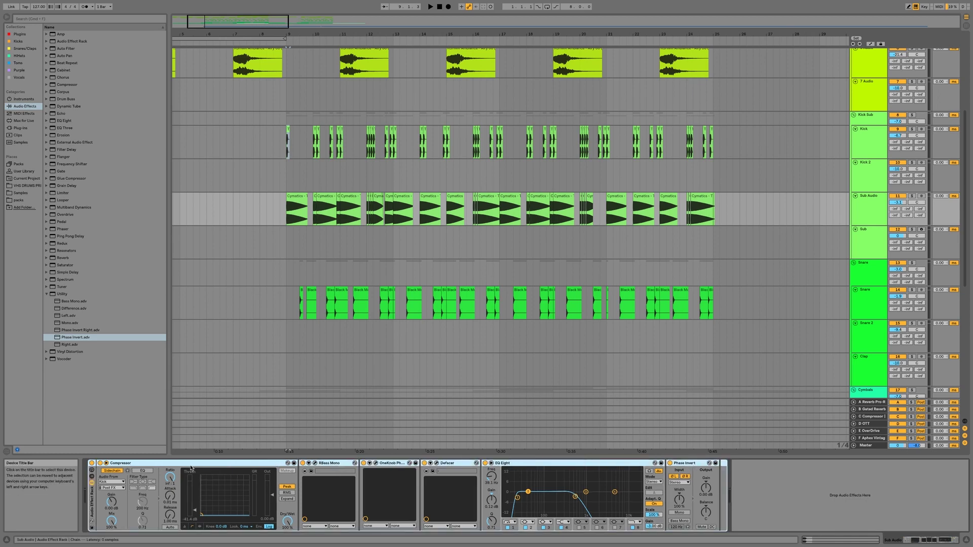
# Compare the full mix with the Sub Audio effect rack bypassed and enabled during playback
pyautogui.press('space')
pyautogui.click(91, 463)
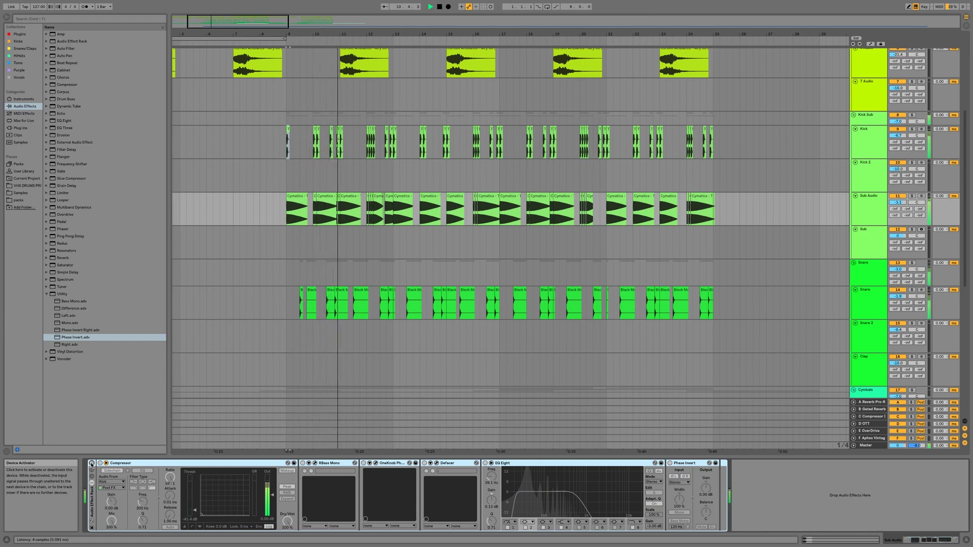
pyautogui.click(92, 463)
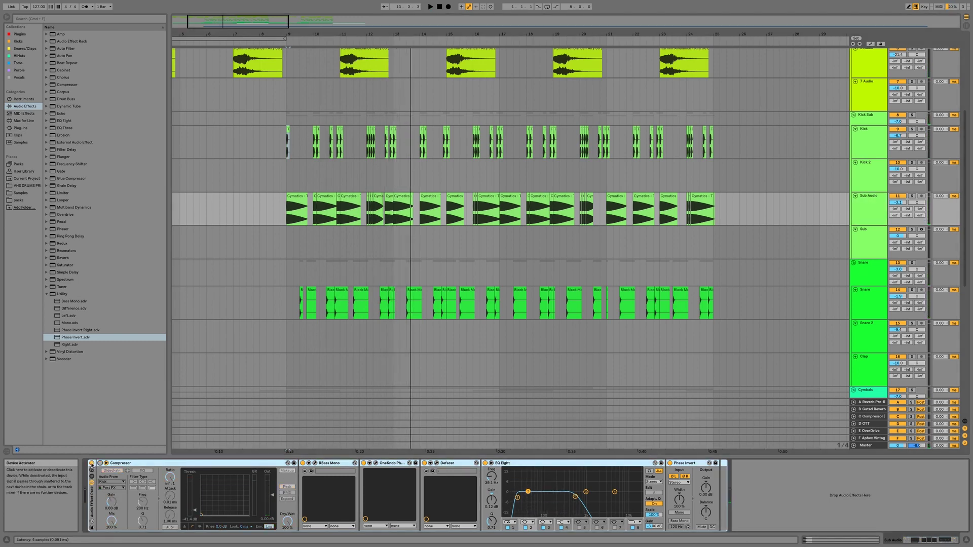
pyautogui.press('space')
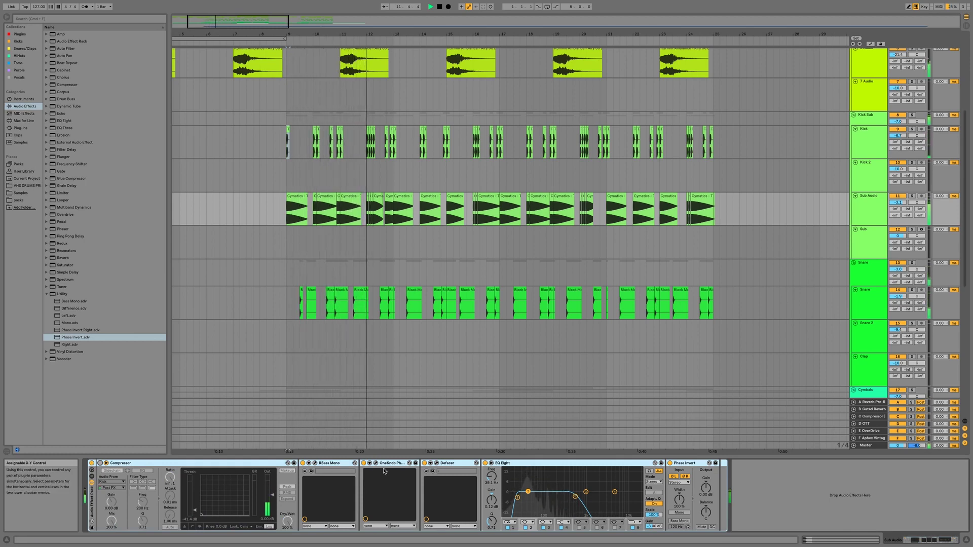
pyautogui.click(92, 463)
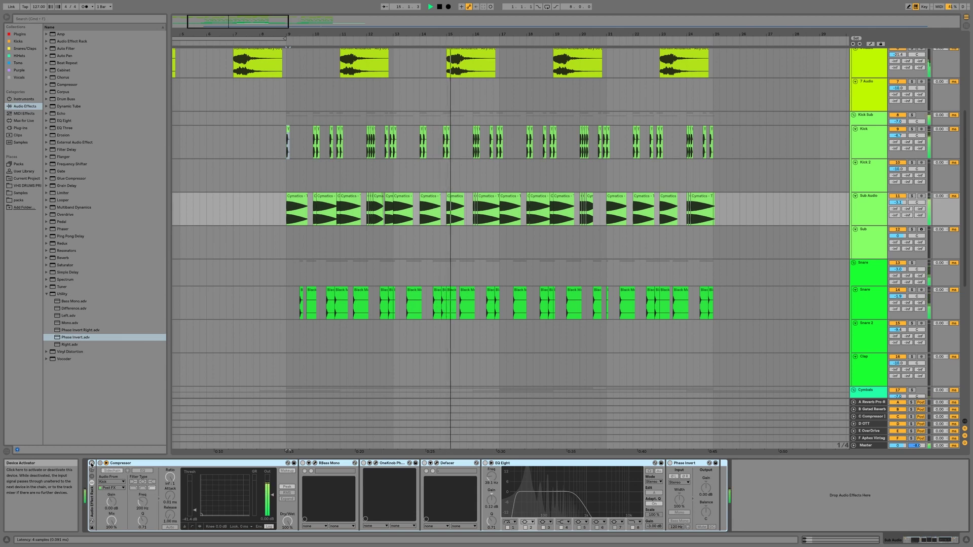
pyautogui.click(91, 464)
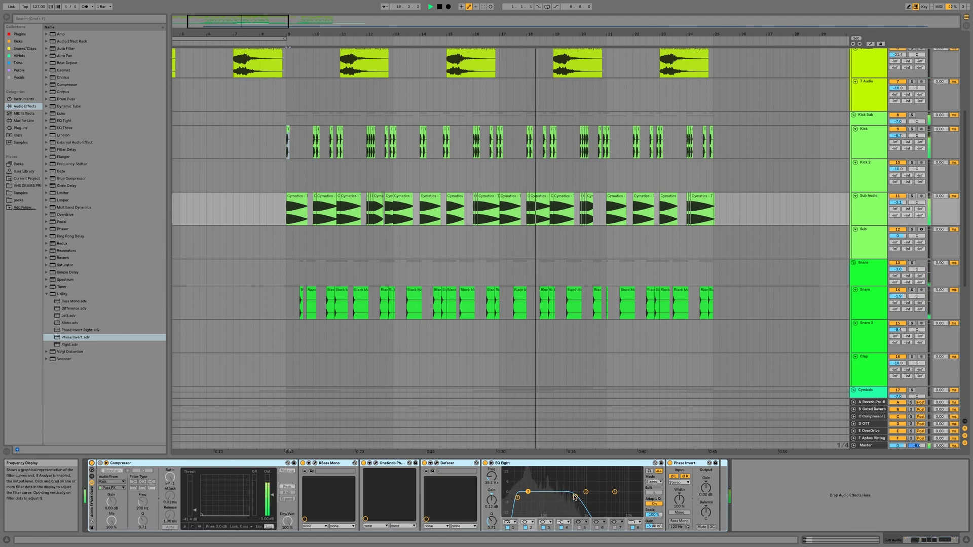
# Raise the high-cut frequency of the Sub Audio track's EQ Eight to about 1.9 kHz and replay the mix from bar 8
pyautogui.moveTo(575, 497); pyautogui.dragTo(597, 497)
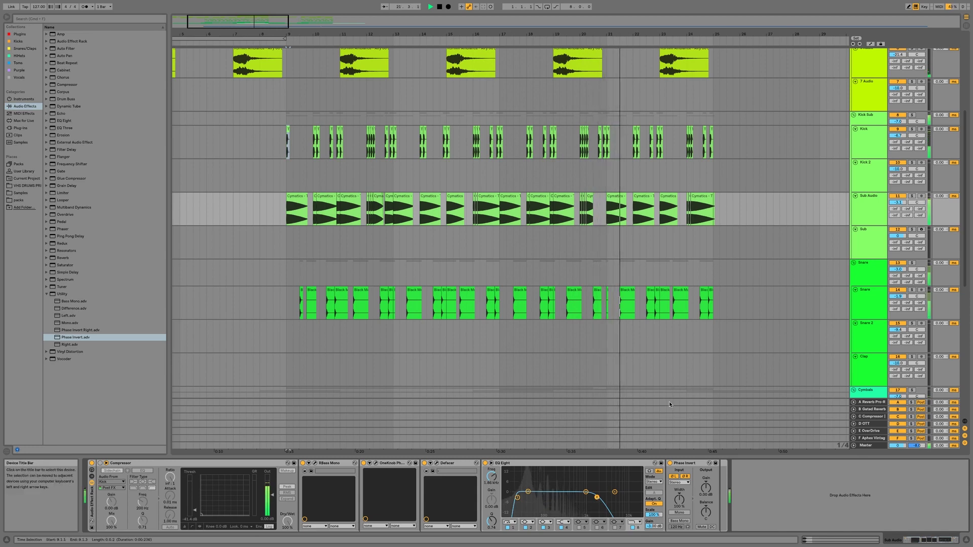
pyautogui.scroll(-5, 296, 191)
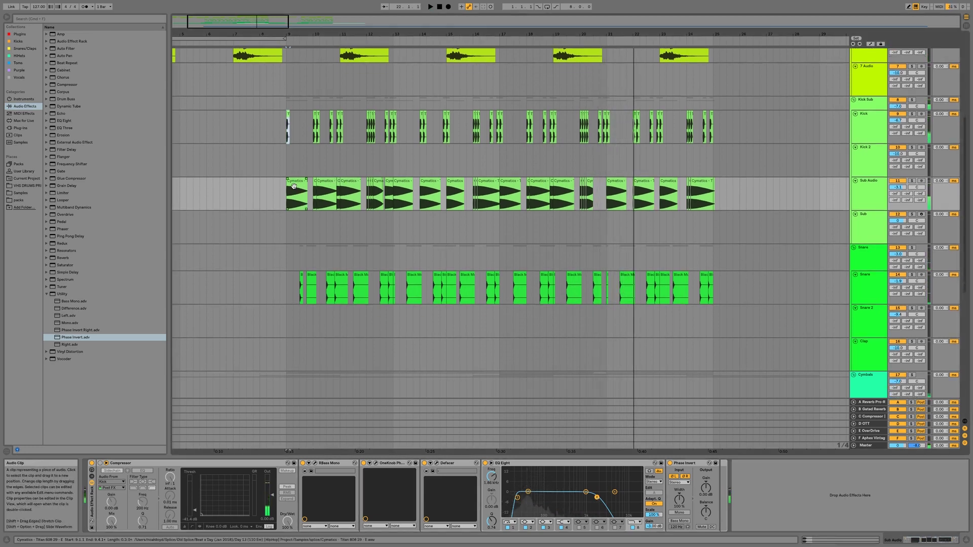
pyautogui.scroll(-5, 403, 277)
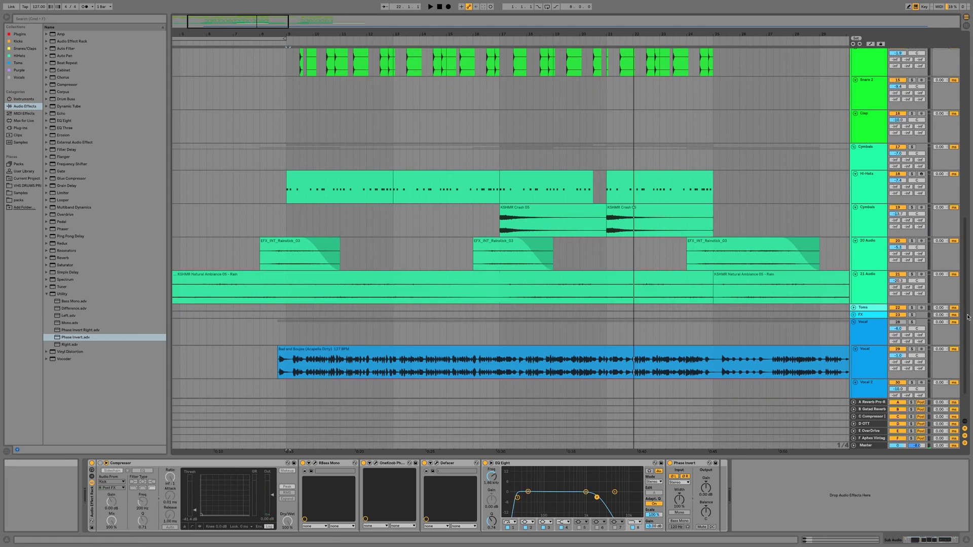
pyautogui.click(281, 123)
pyautogui.press('space')
# Adjust the Kick track's volume while the full mix plays
pyautogui.scroll(1, 283, 124)
pyautogui.scroll(14, 284, 126)
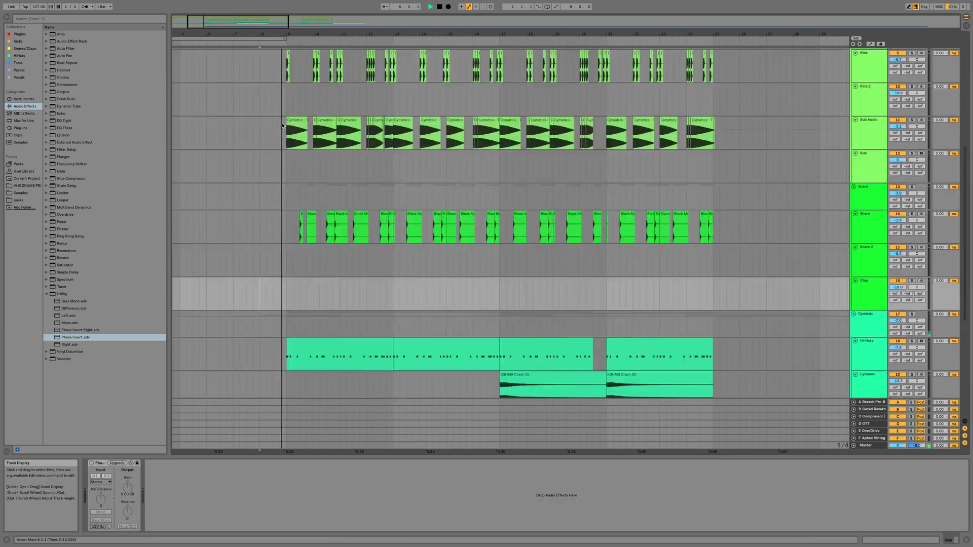
pyautogui.scroll(-2, 282, 125)
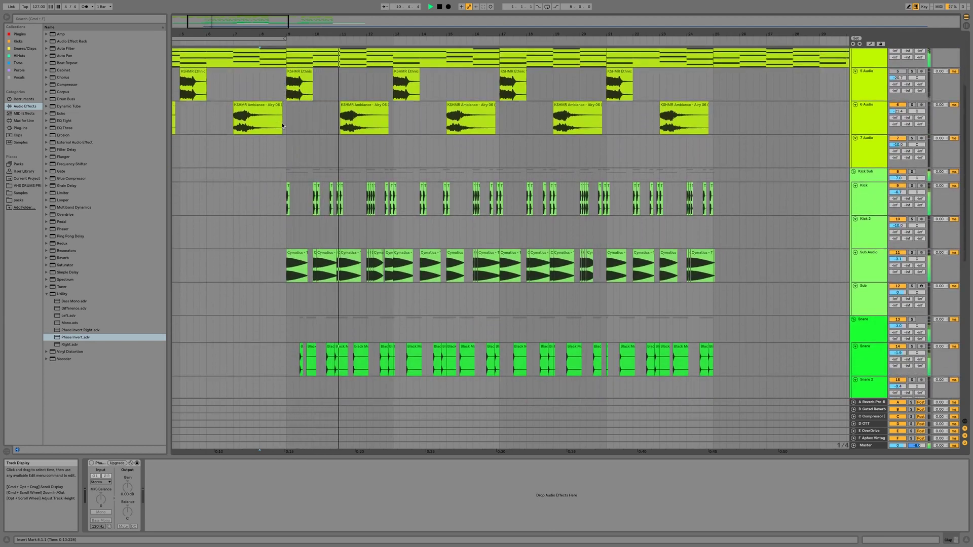
pyautogui.scroll(-1, 353, 164)
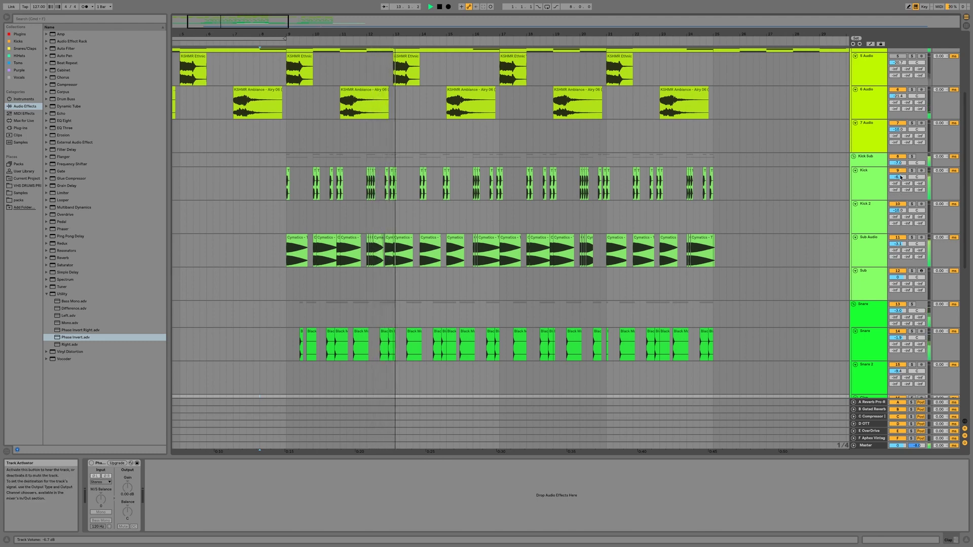
pyautogui.moveTo(897, 177)
pyautogui.mouseDown()
pyautogui.moveTo(897, 169)
pyautogui.moveTo(901, 179)
pyautogui.mouseUp()
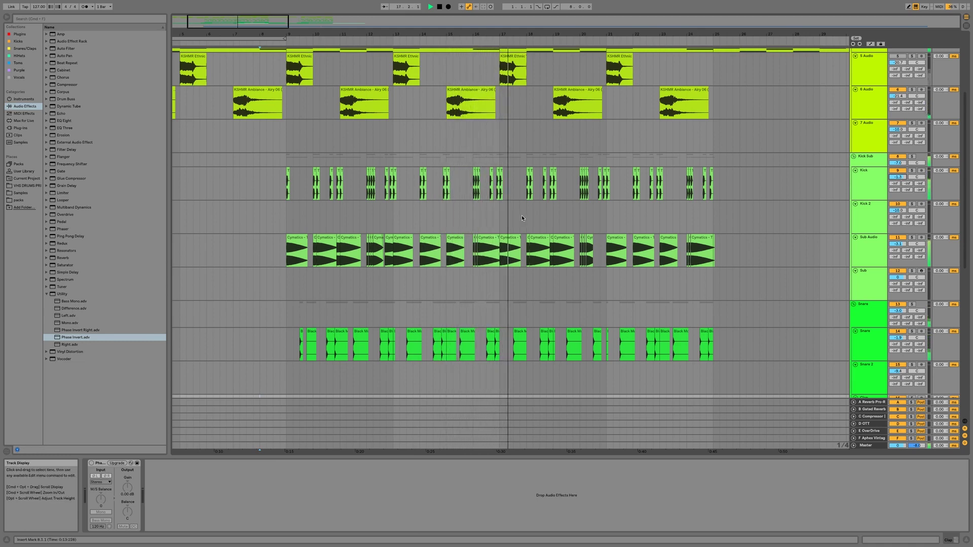
# Bypass EQ Eight on the Sub Audio track and play the mix from bar 10
pyautogui.click(869, 254)
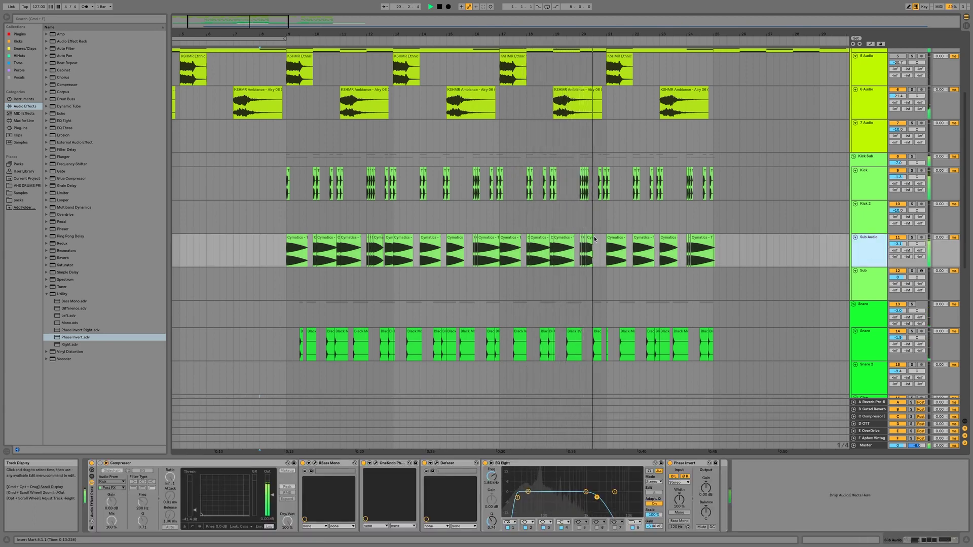
pyautogui.press('space')
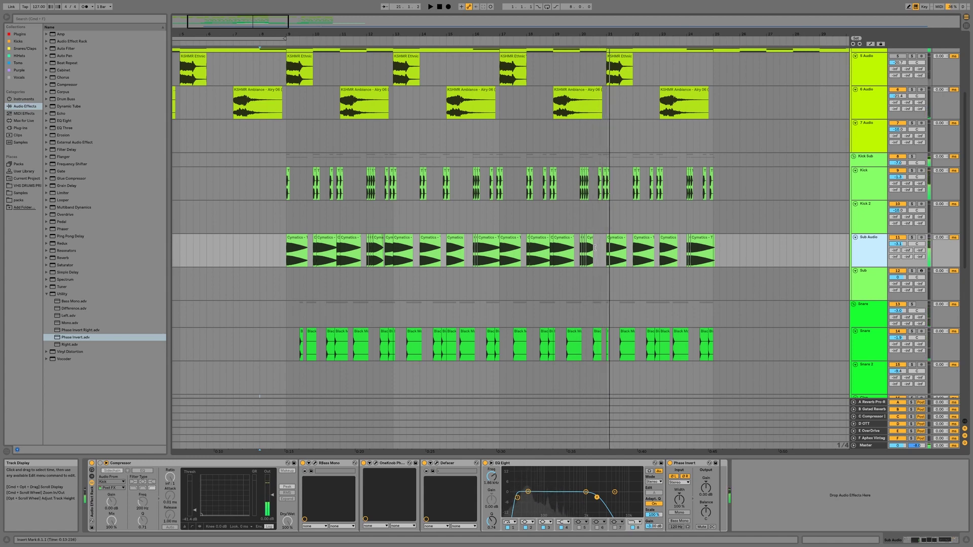
pyautogui.scroll(10, 373, 231)
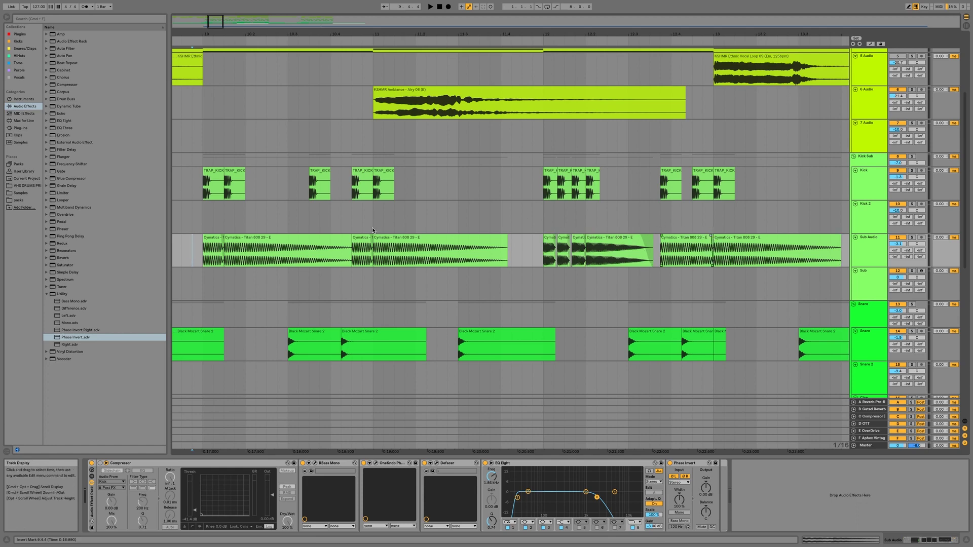
pyautogui.click(337, 229)
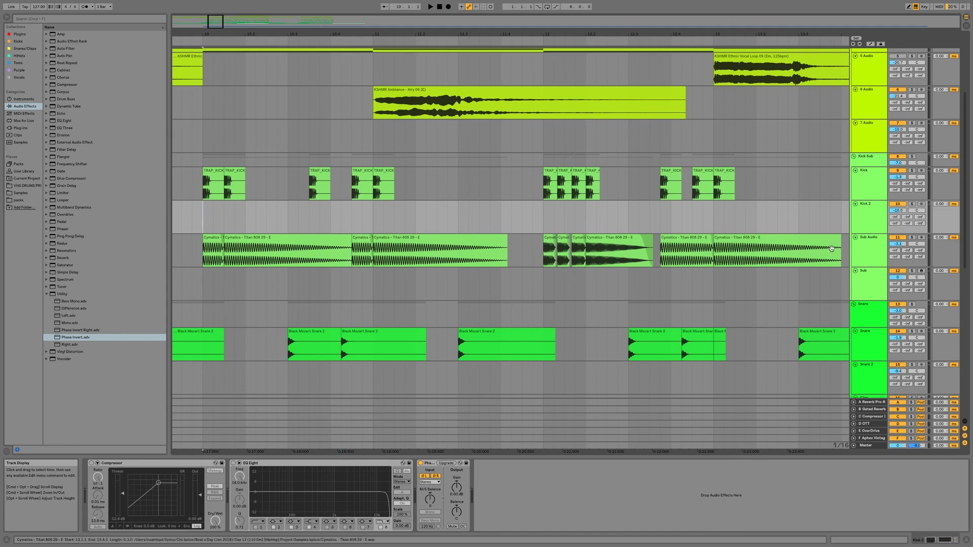
pyautogui.click(832, 248)
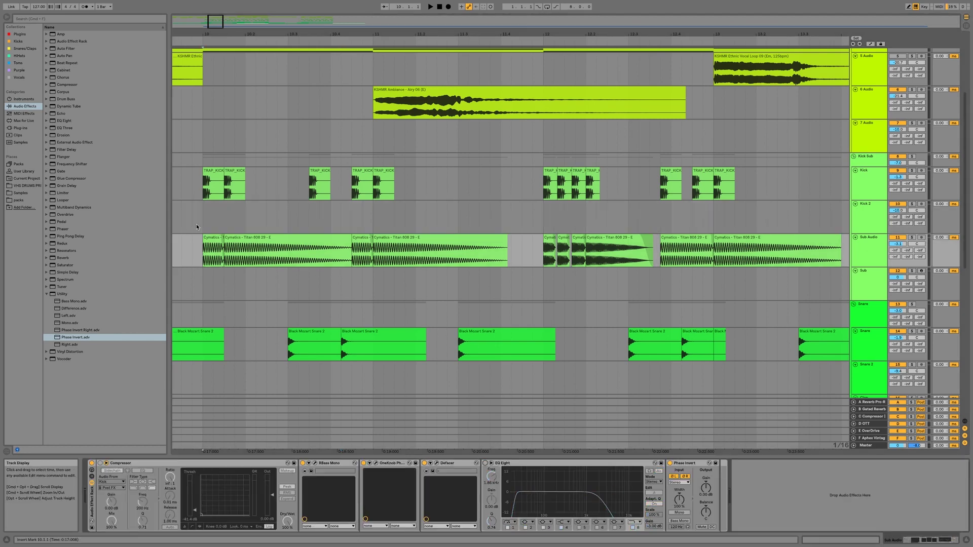
pyautogui.press('space')
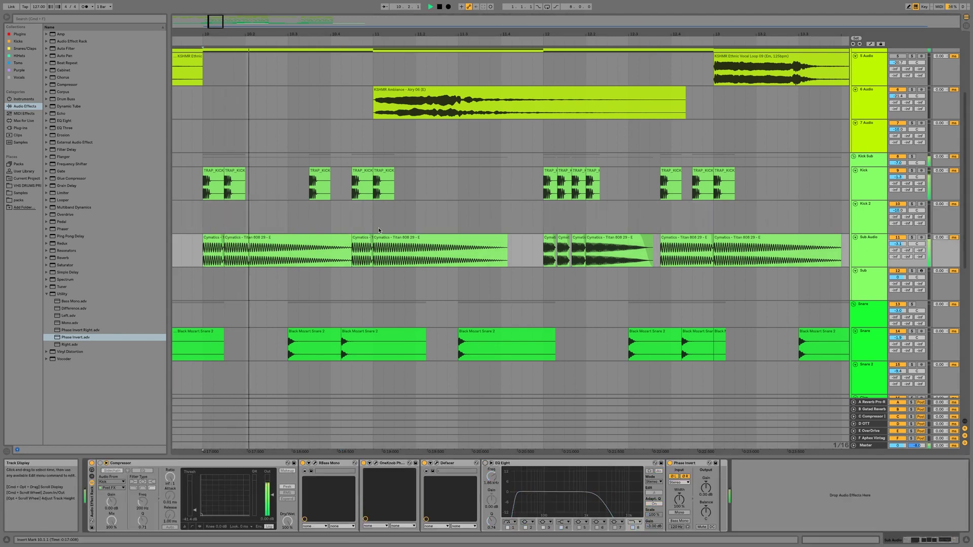
# Continue playback from bar 16 and solo the Sub Audio track
pyautogui.click(674, 239)
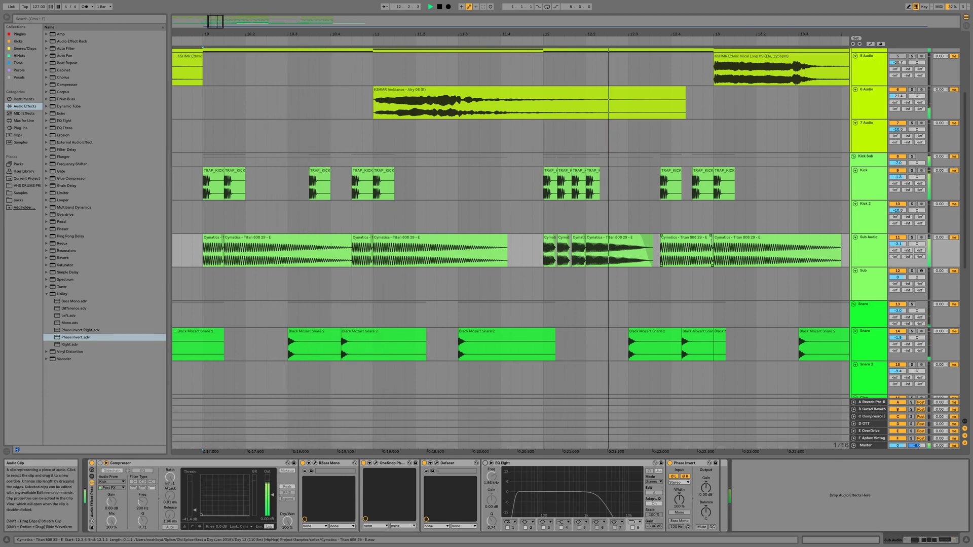
pyautogui.click(731, 240)
pyautogui.hscroll(10, 731, 240)
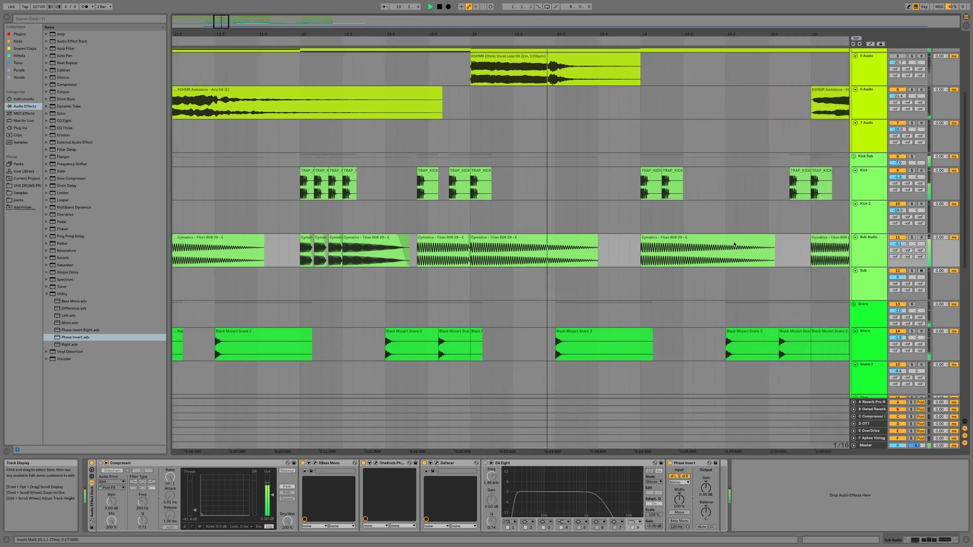
pyautogui.click(566, 250)
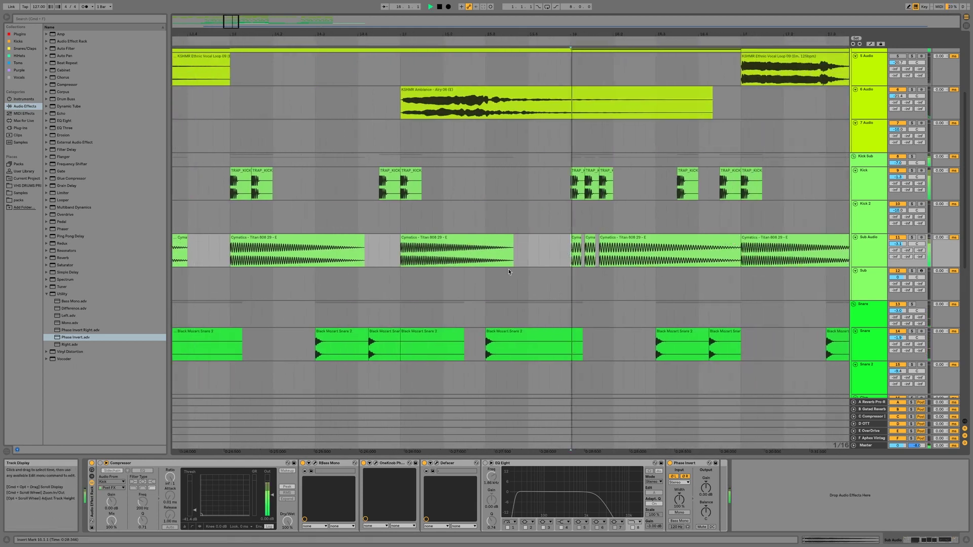
pyautogui.click(912, 238)
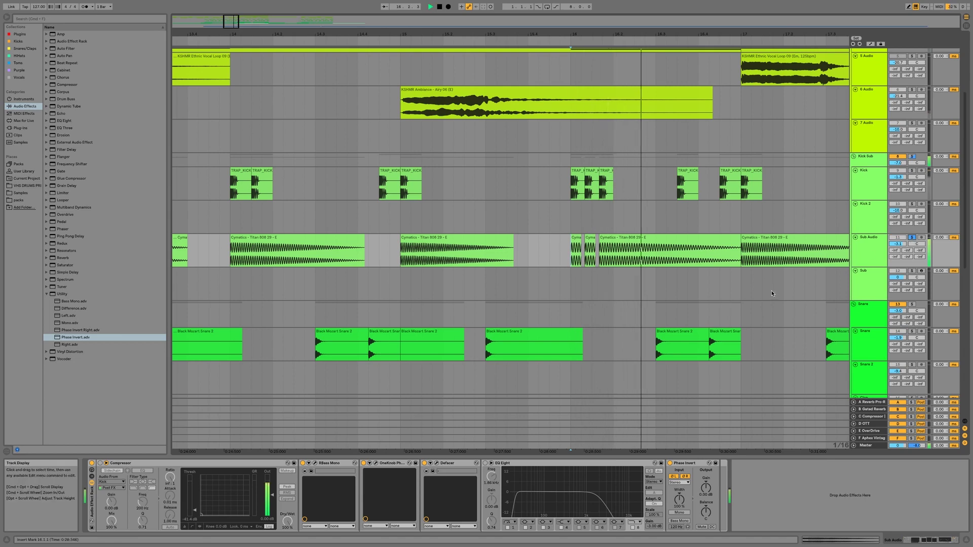
# Replay the soloed sub from bar 15 and open the Defacer plug-in window to inspect its distortion settings
pyautogui.click(396, 254)
pyautogui.press('space')
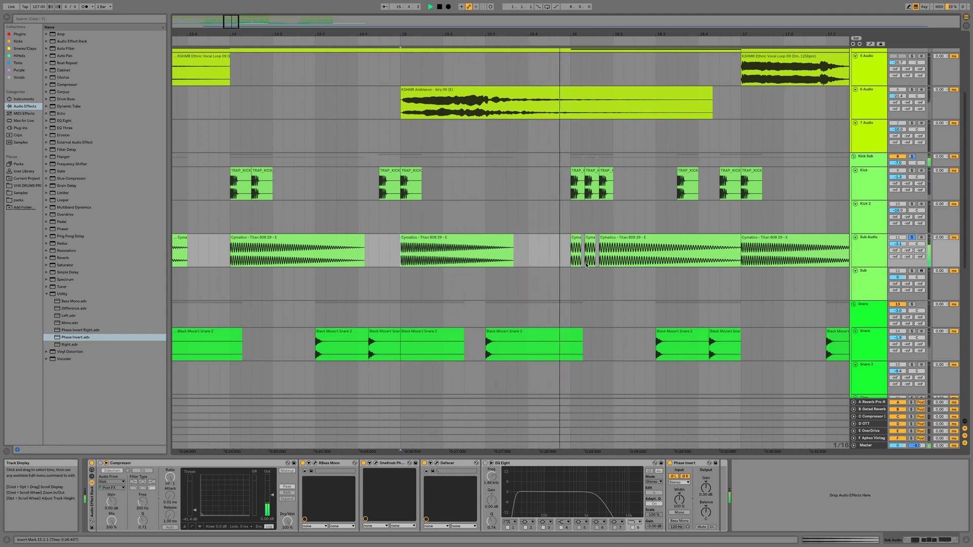
pyautogui.press('space')
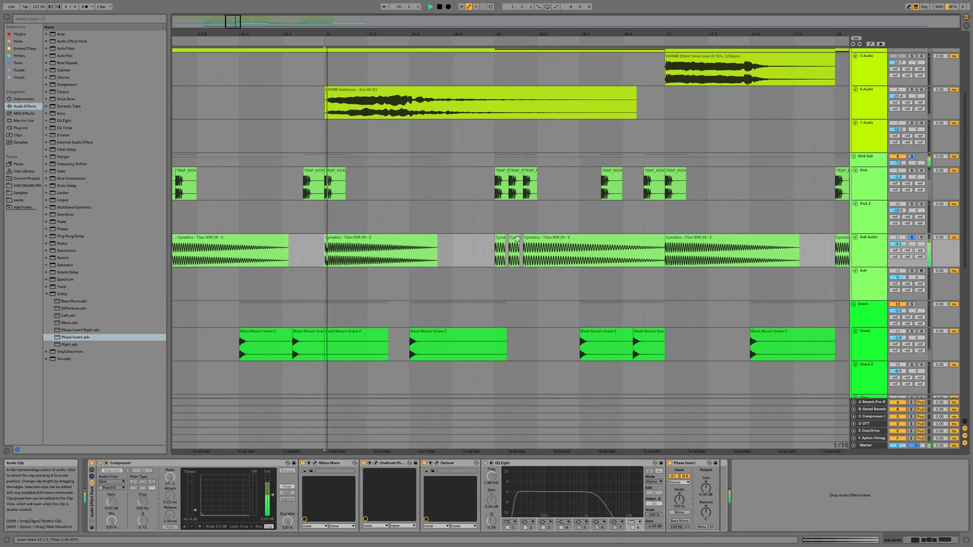
pyautogui.click(431, 462)
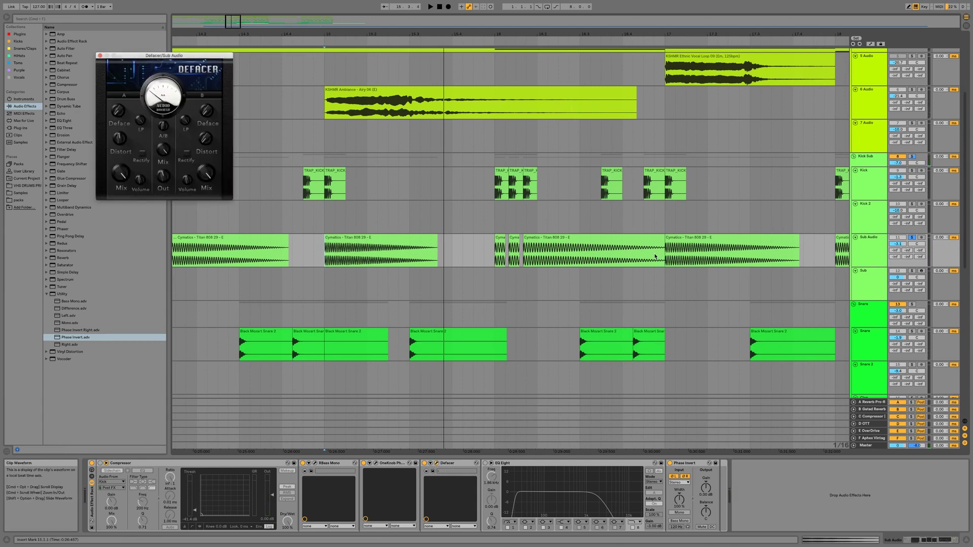
pyautogui.press('space')
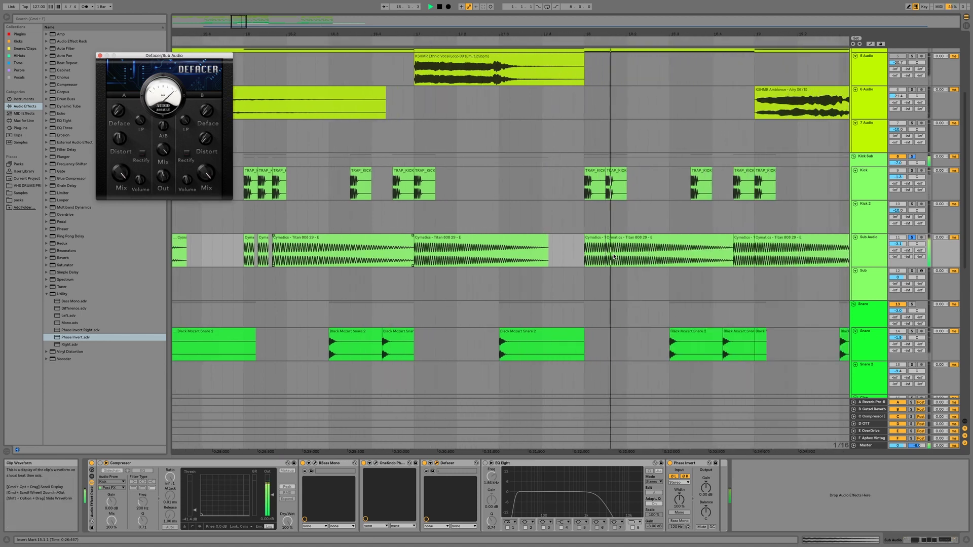
# Re-enable EQ Eight on the Sub Audio track and replay the soloed sub from bar 18 to hear the filtered sound
pyautogui.click(600, 247)
pyautogui.press('space')
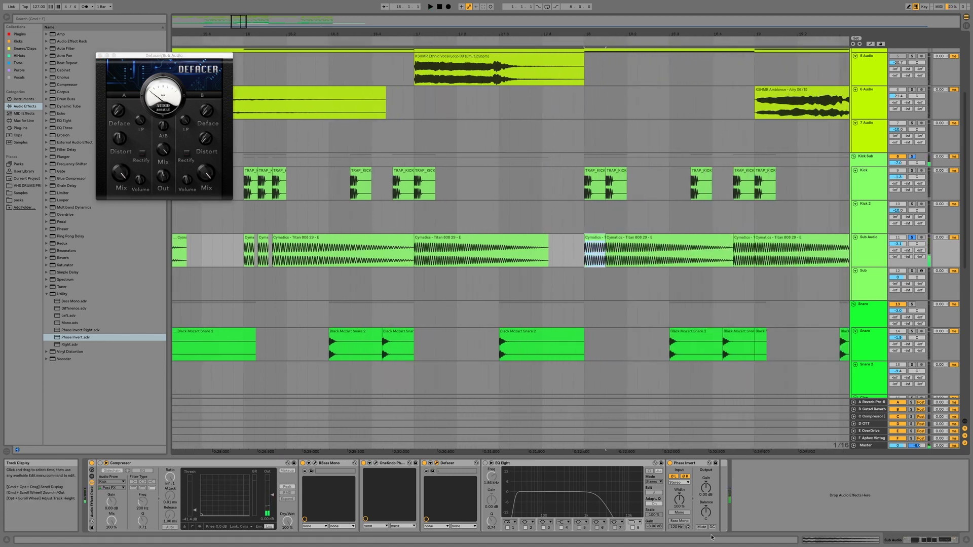
pyautogui.click(485, 465)
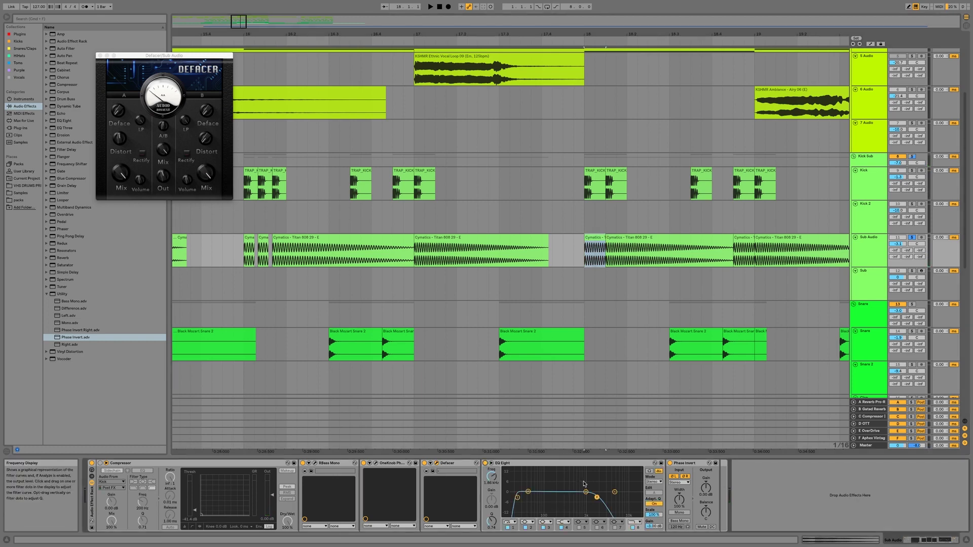
pyautogui.press('space')
pyautogui.press('space')
pyautogui.click(540, 330)
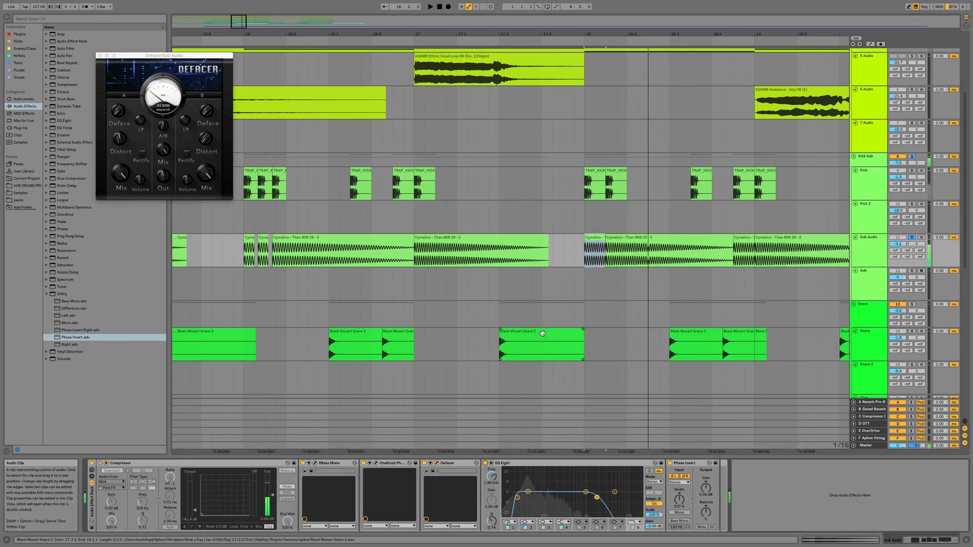
pyautogui.press('space')
pyautogui.press('space')
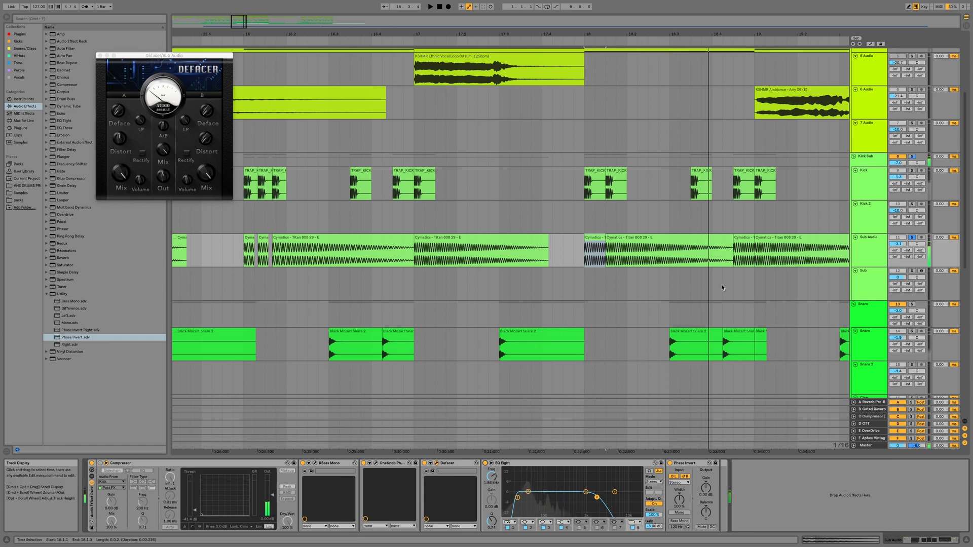
# Close the Defacer plug-in window and show the arrangement from bar 1 through the second drum section
pyautogui.click(98, 56)
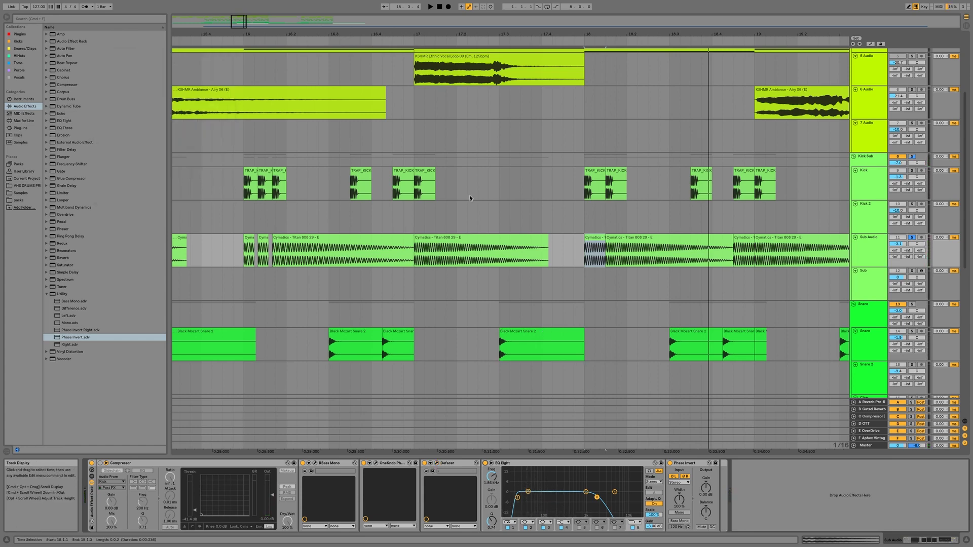
pyautogui.scroll(-10, 470, 198)
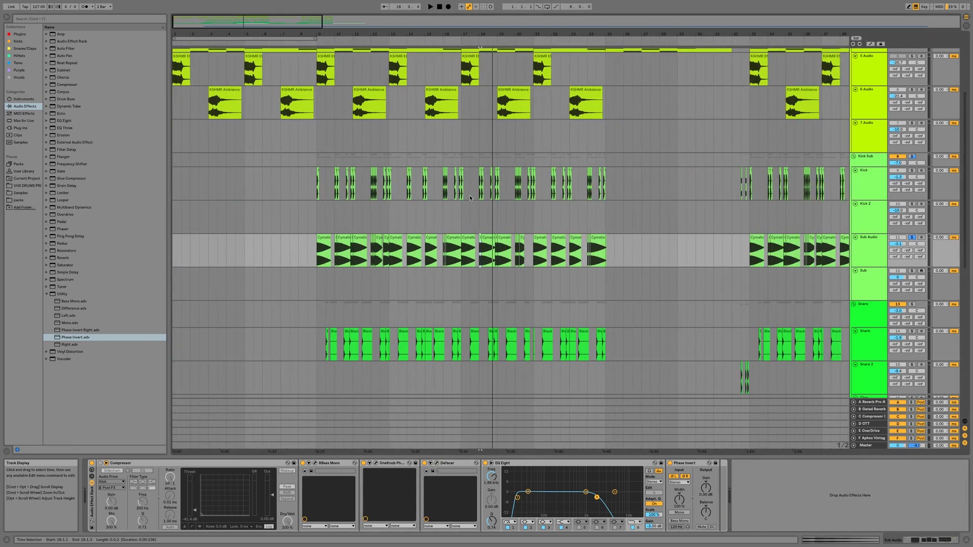